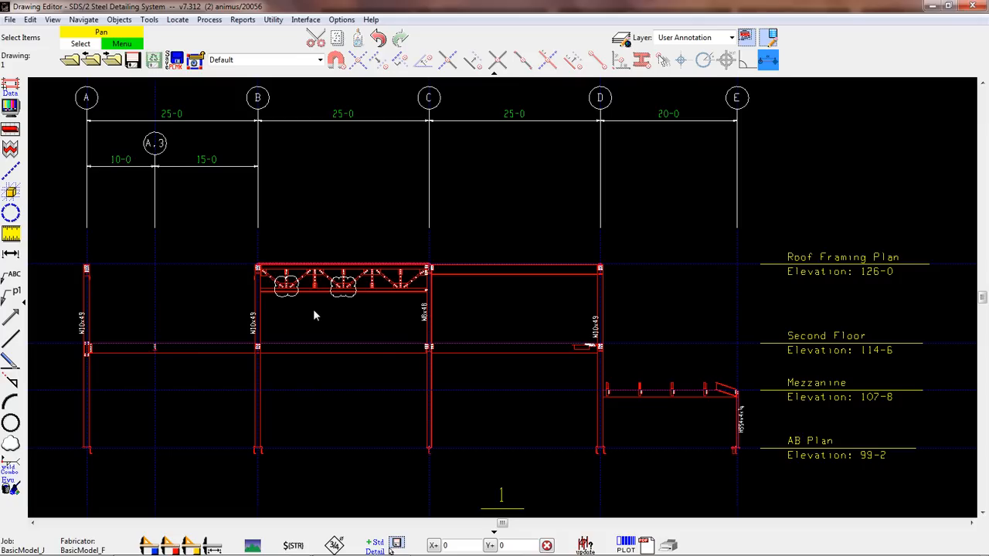
- Start a label combo and draw its pointer from the left cloud on the truss's bottom chord to the space below
scroll(313, 309, up, 3)
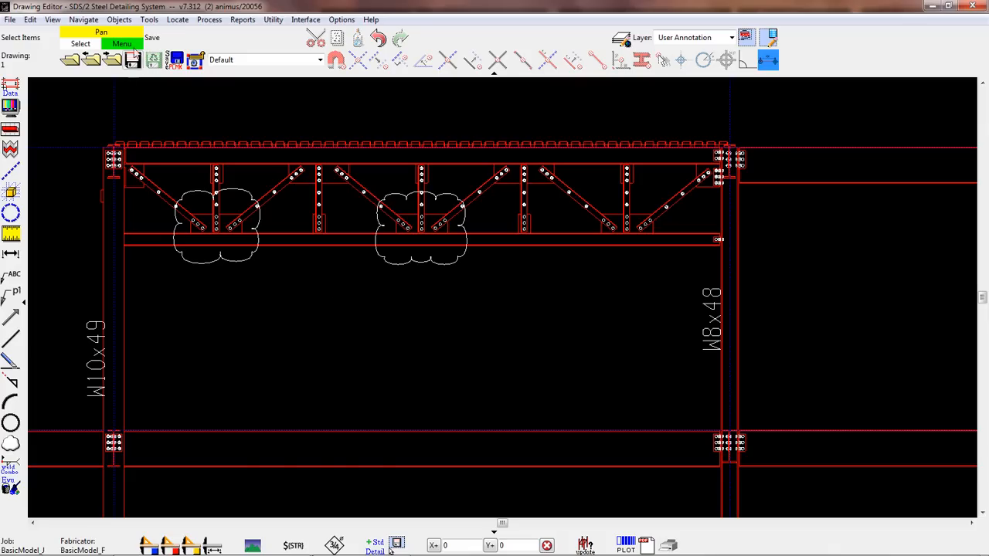
click(119, 21)
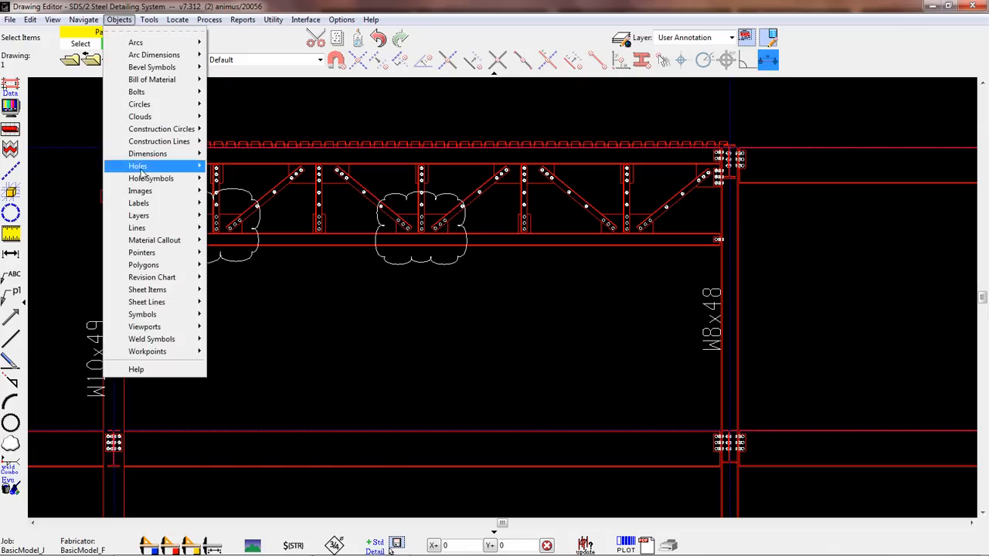
mouse_move(150, 204)
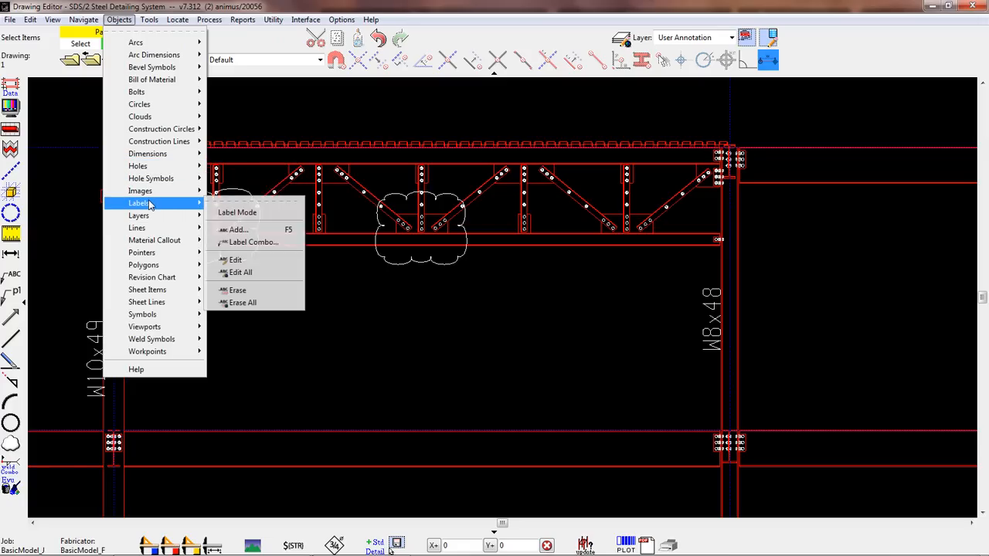
click(283, 246)
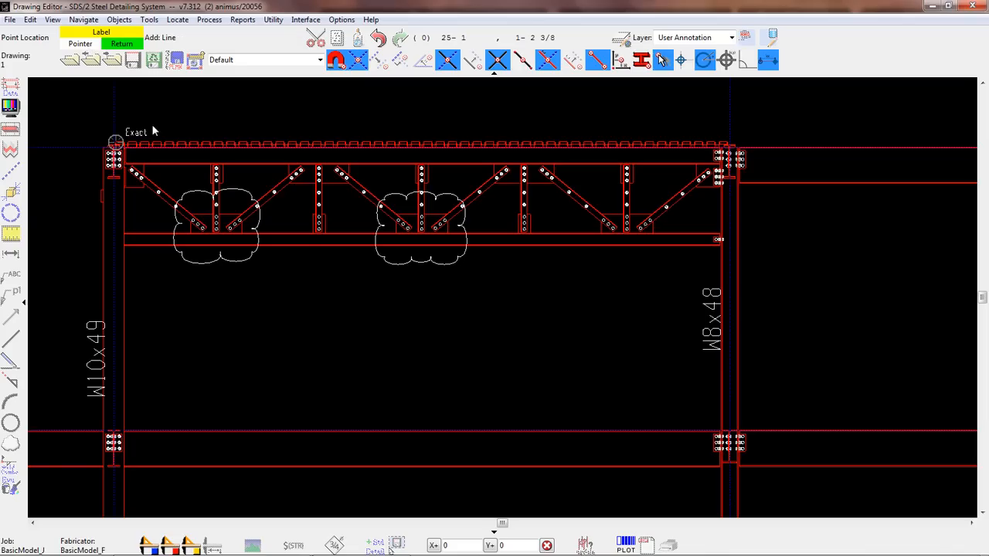
scroll(331, 258, up, 2)
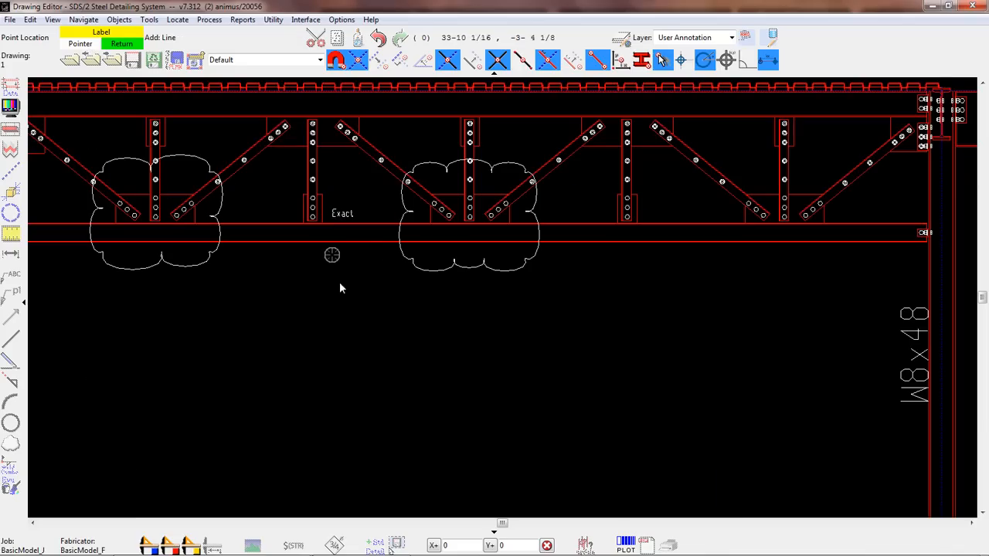
click(189, 267)
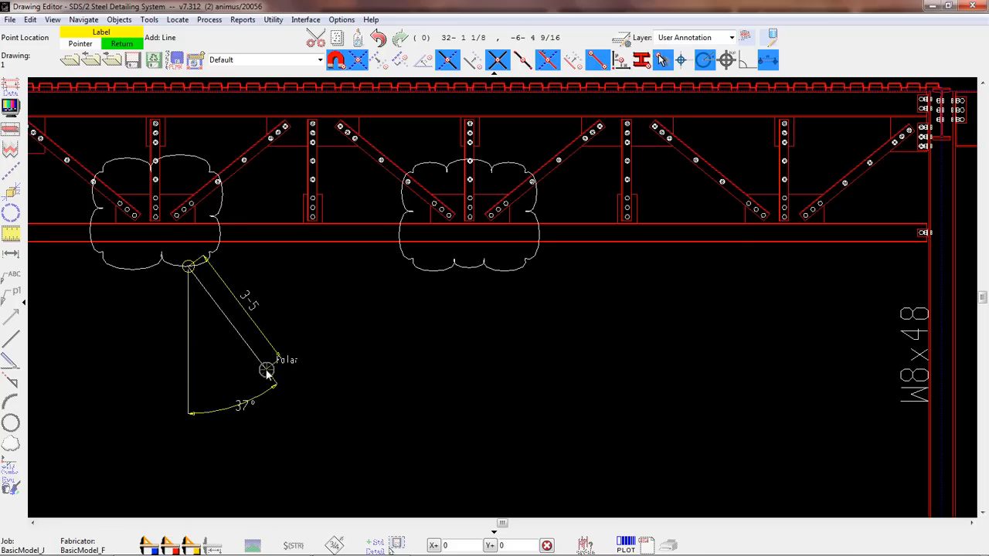
click(266, 372)
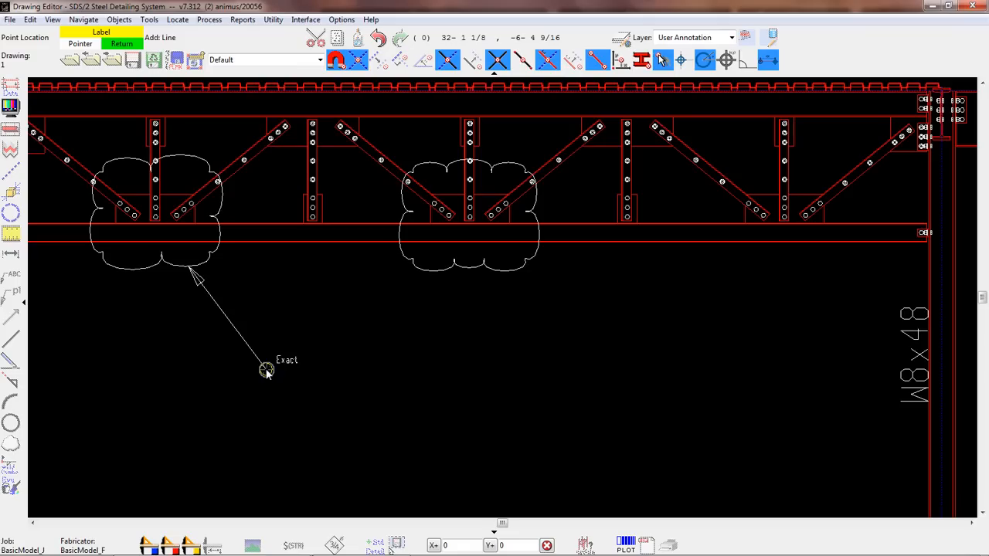
right_click(266, 372)
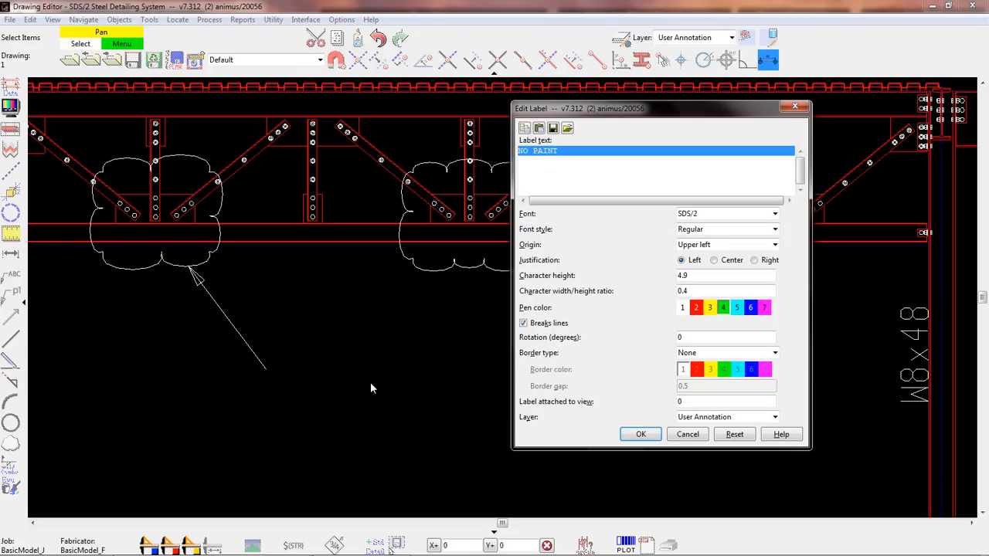
- Place the label text NO PAINT at the pointer's tail with the default label settings and finish the command
click(583, 155)
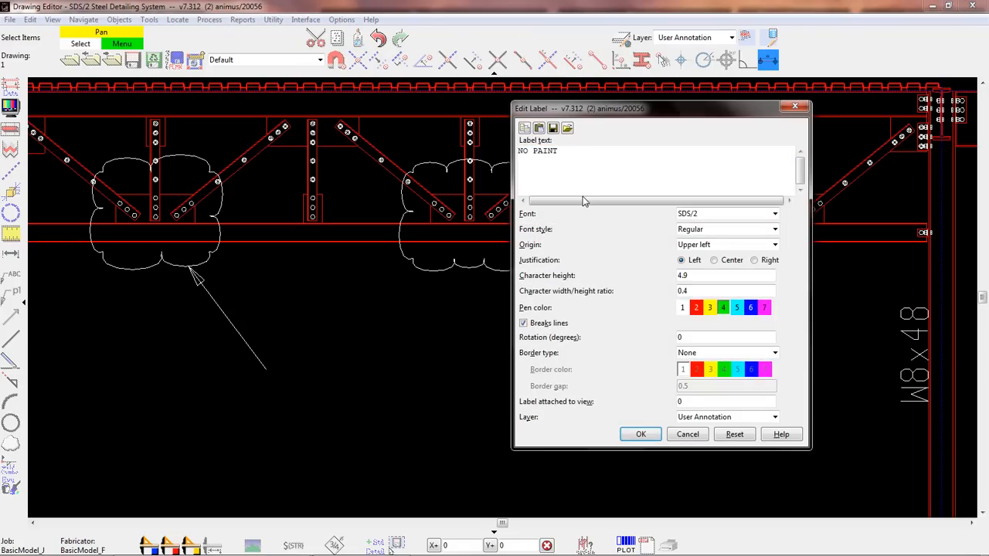
key(Tab)
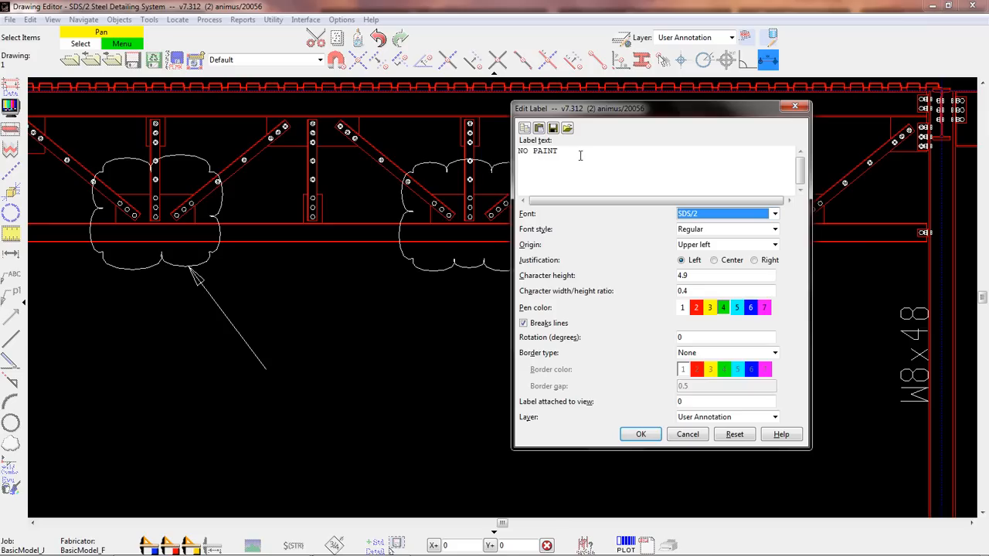
click(641, 435)
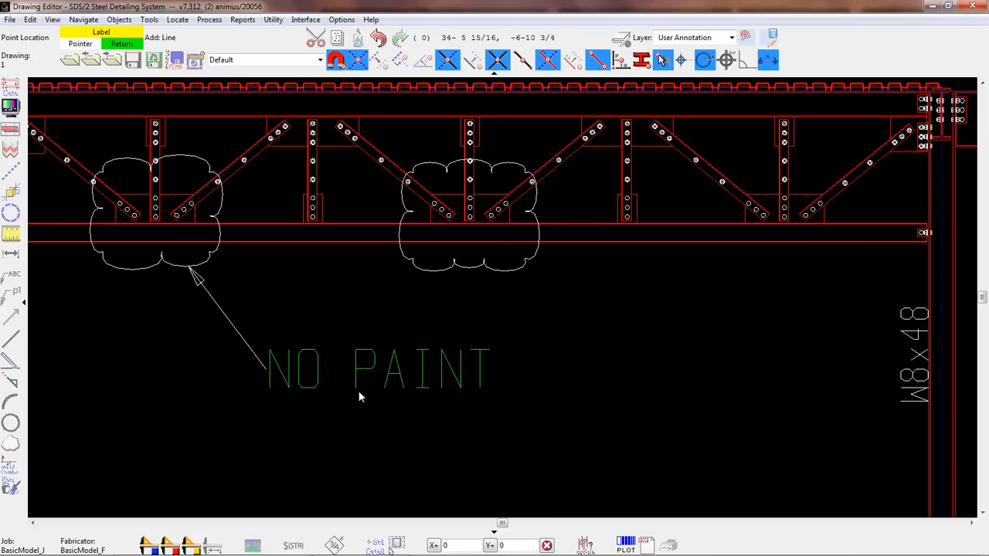
right_click(326, 431)
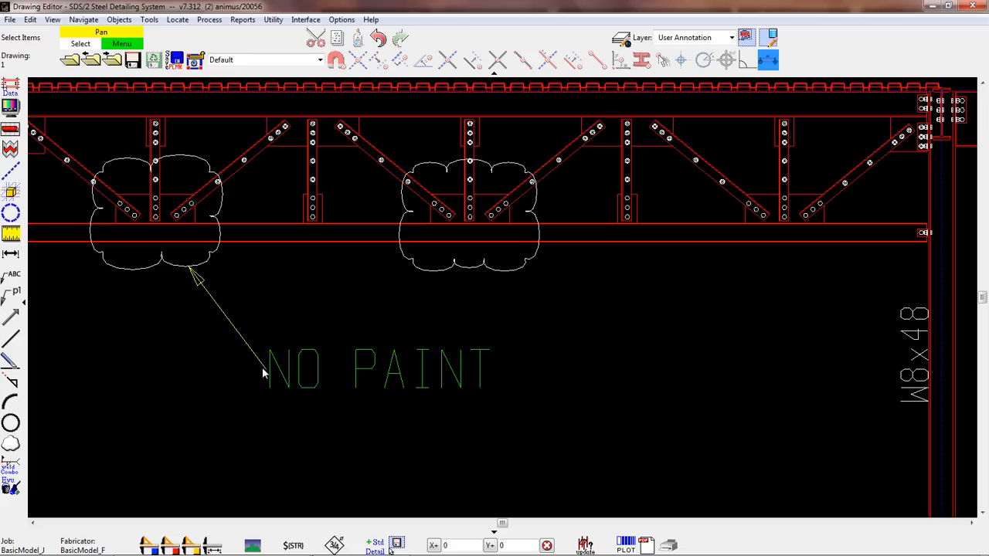
- Nudge the NO PAINT label with its attached pointer, and delete both of them
mouse_move(292, 371)
mouse_down()
mouse_move(311, 357)
mouse_move(311, 320)
mouse_move(300, 389)
mouse_move(289, 388)
mouse_move(340, 334)
mouse_move(335, 379)
mouse_move(290, 384)
mouse_up()
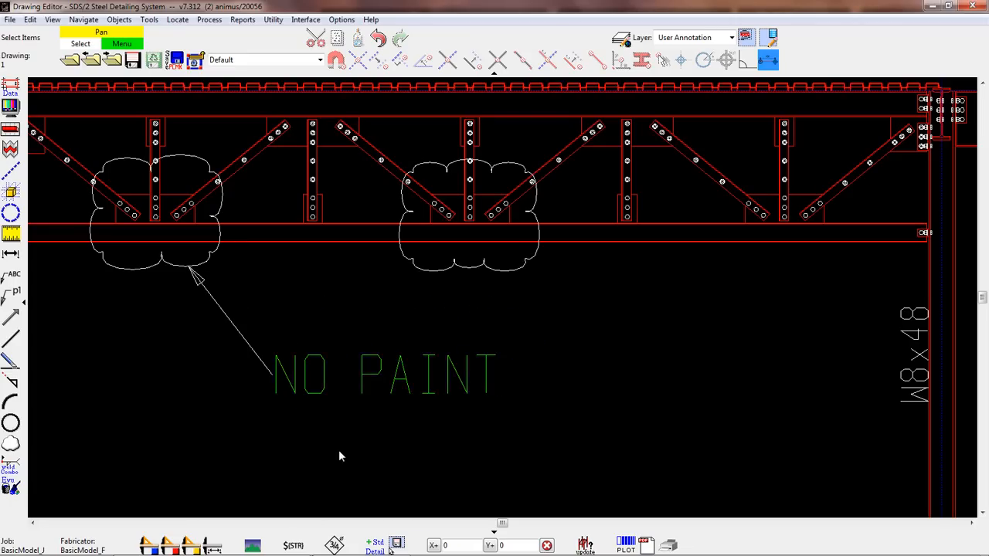
mouse_move(335, 316)
mouse_down()
mouse_move(314, 354)
mouse_move(231, 404)
mouse_up()
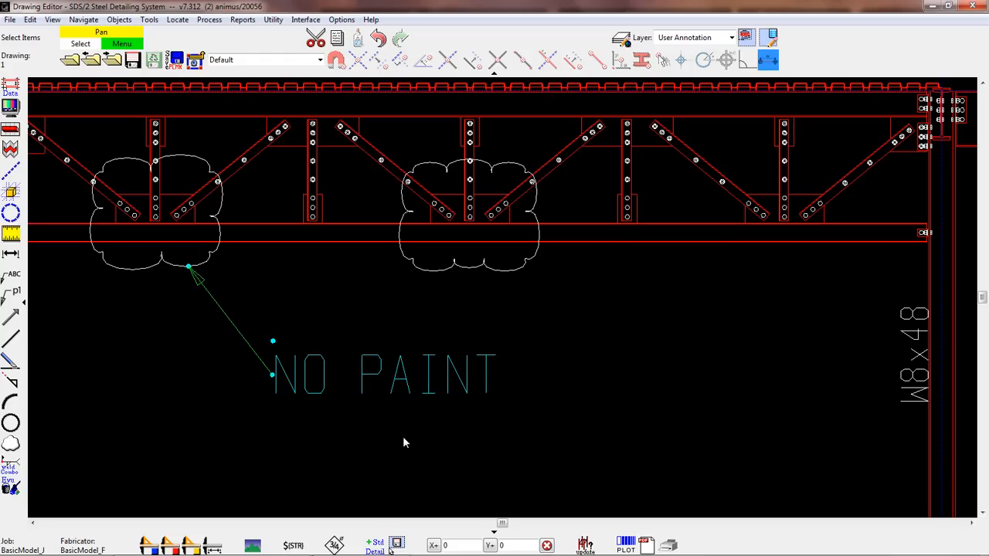
key(Delete)
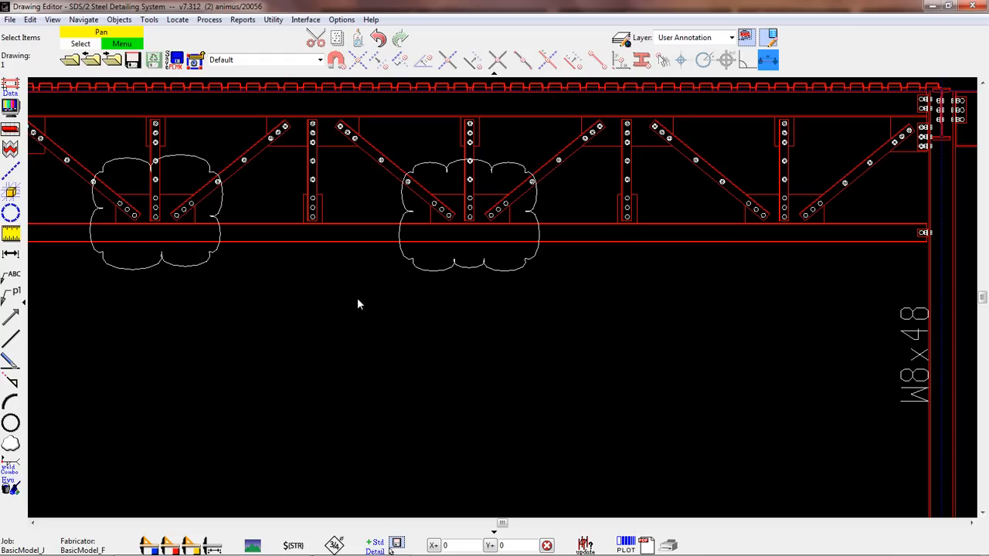
- Start a new label combo with two pointer heads, one on each truss cloud, meeting at a shared point below and right of the clouds
click(119, 21)
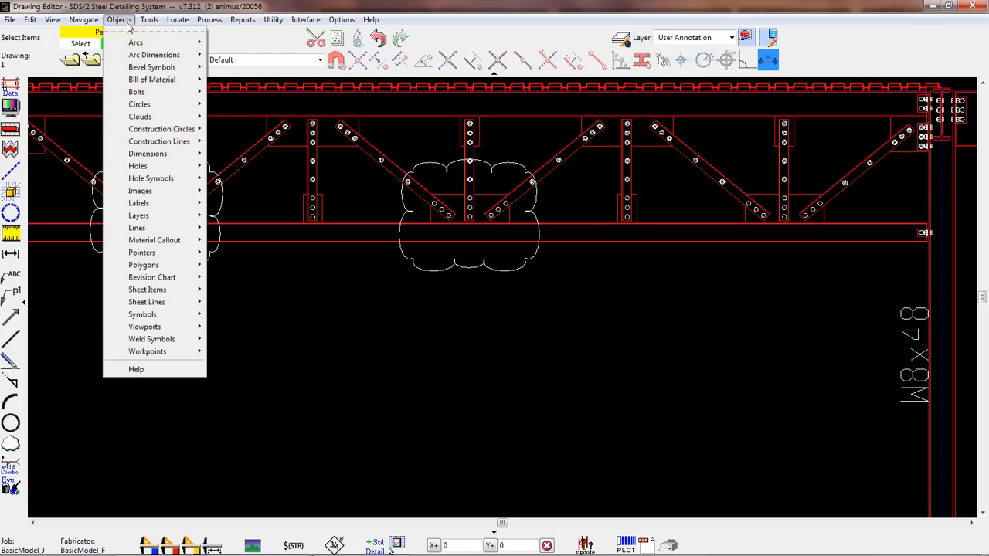
mouse_move(153, 215)
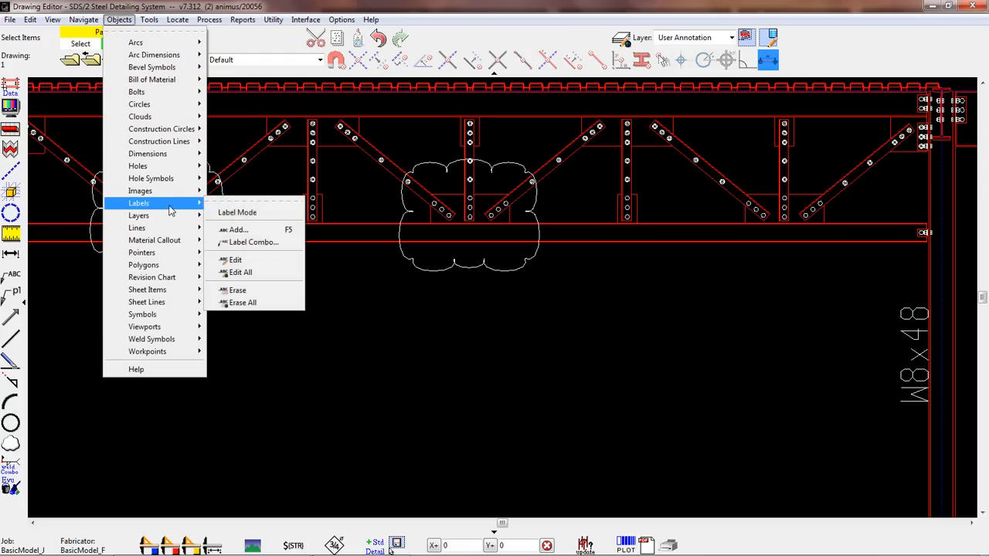
click(271, 245)
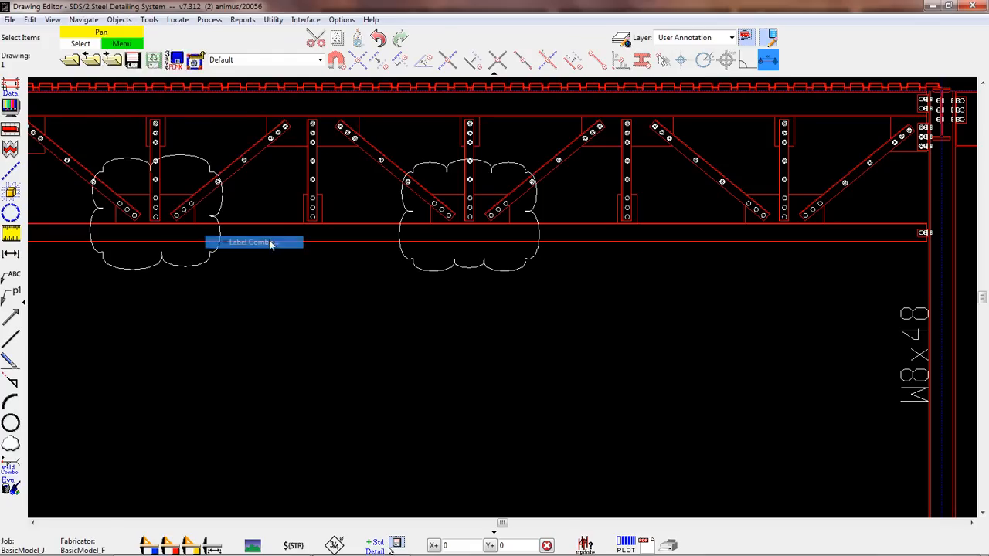
click(188, 267)
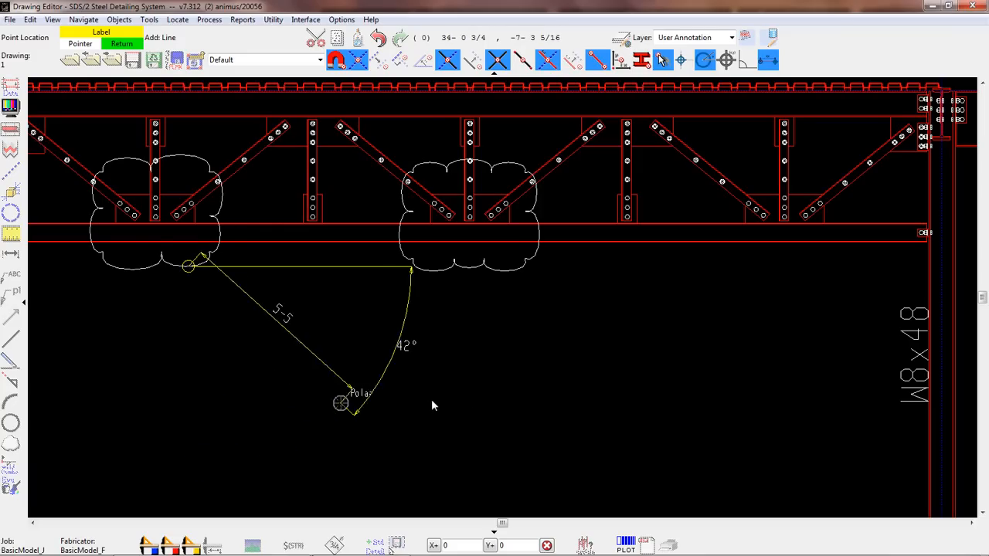
click(546, 398)
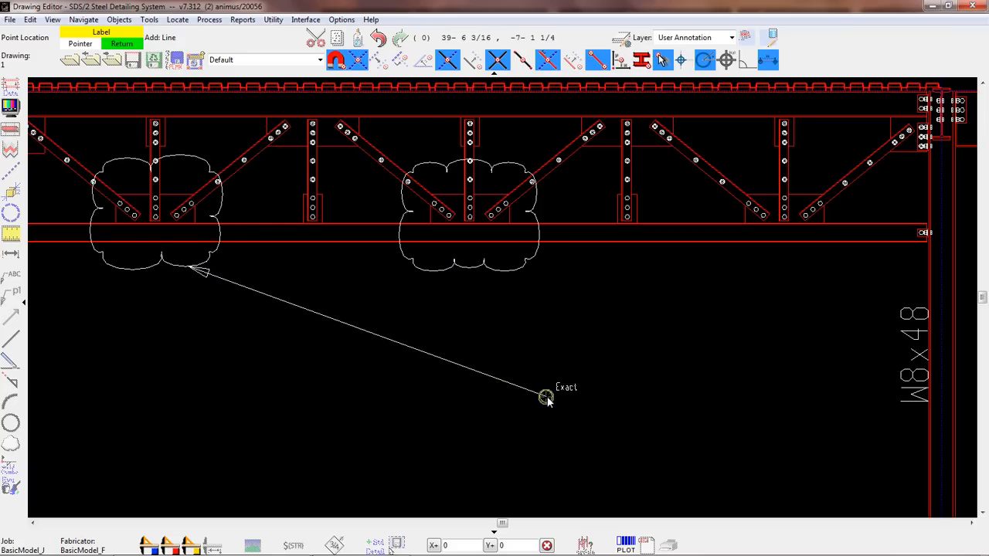
click(429, 273)
right_click(429, 272)
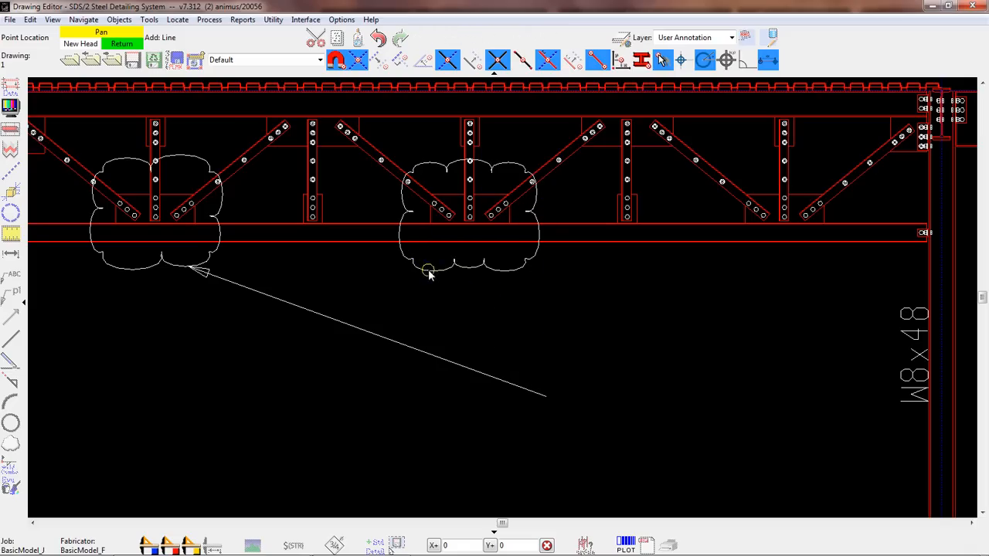
click(547, 400)
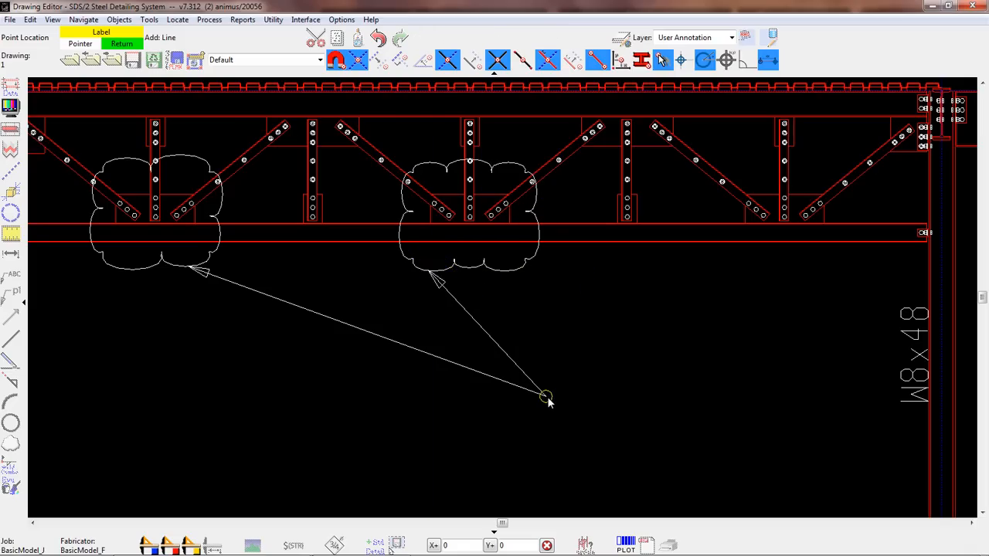
- Extend the joined pointers with a short horizontal tail and place the label NO PAINT at its end
click(607, 397)
right_click(606, 398)
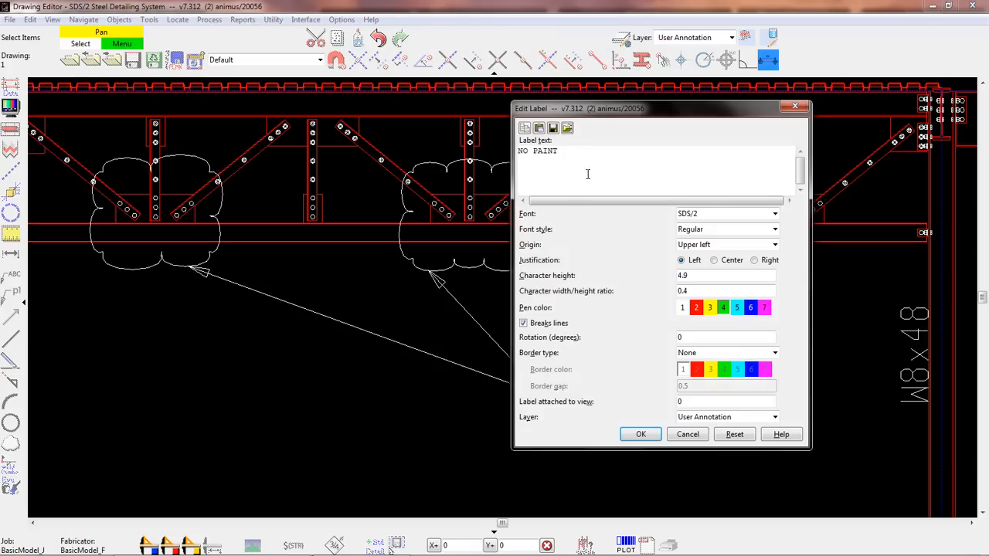
click(654, 436)
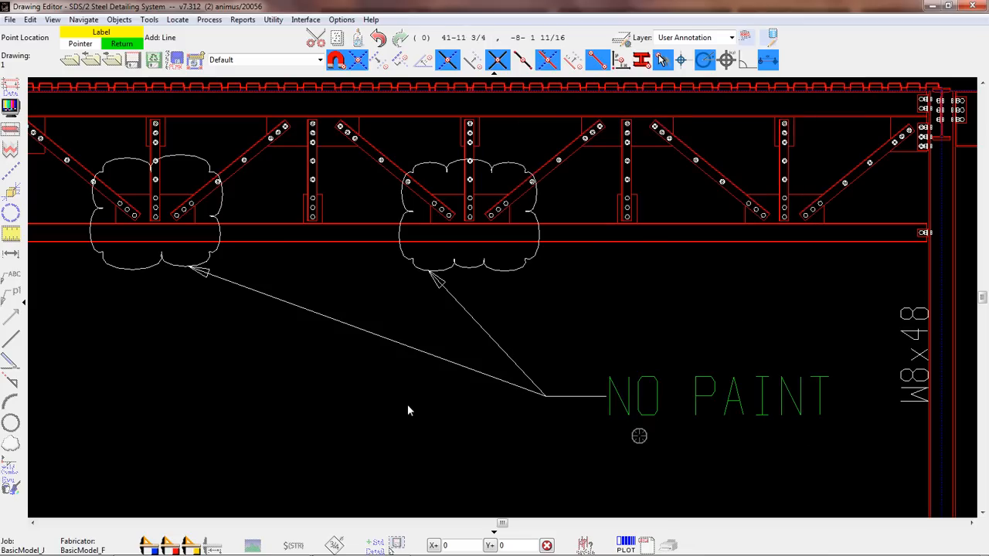
right_click(410, 424)
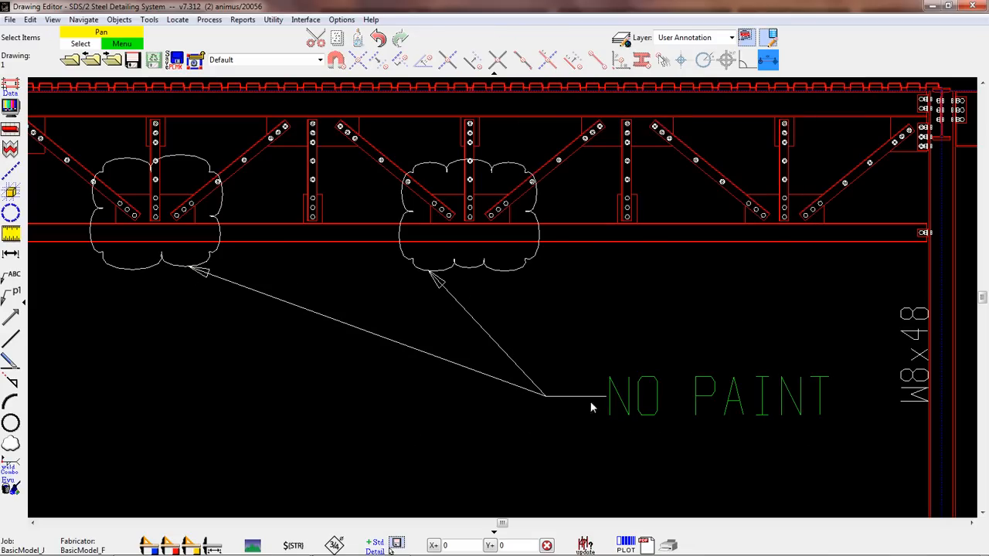
- Shift the NO PAINT label slightly to the right and view its label settings without changing them
mouse_move(608, 398)
mouse_down()
mouse_move(629, 410)
mouse_move(596, 364)
mouse_move(639, 410)
mouse_move(618, 389)
mouse_up()
double_click(629, 394)
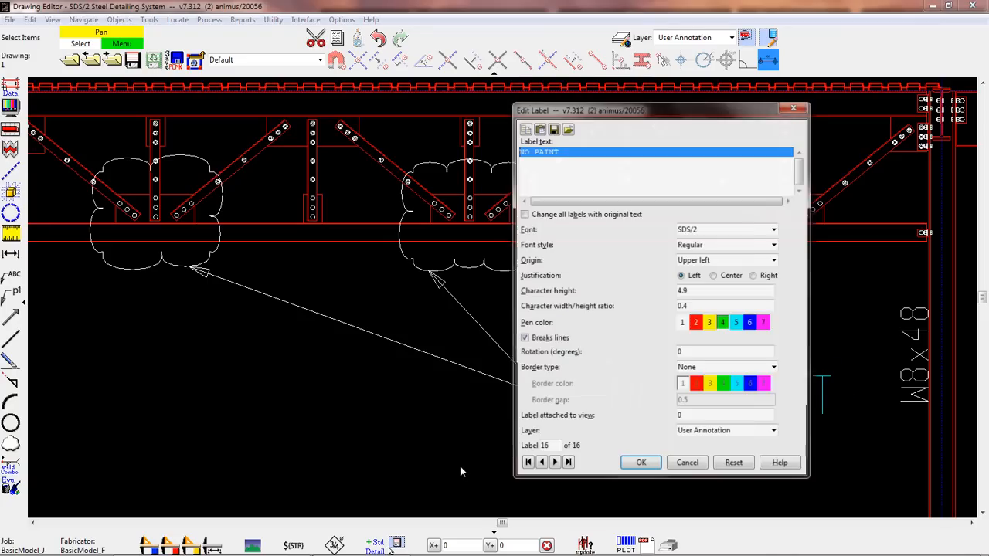
click(683, 469)
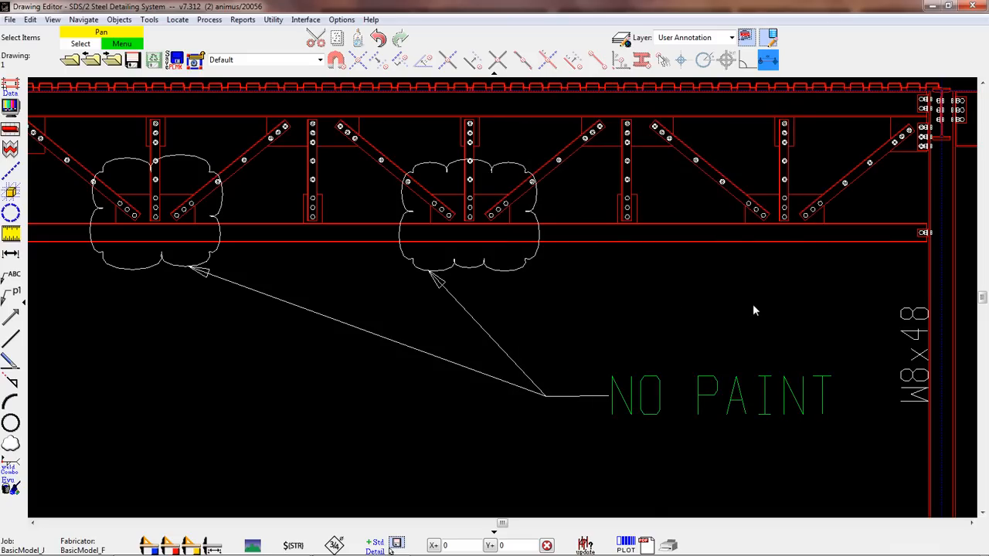
- Start a material callout for the eight-bolt plate on the leftmost W10x49 column, at the end of the lower beam
scroll(782, 307, down, 4)
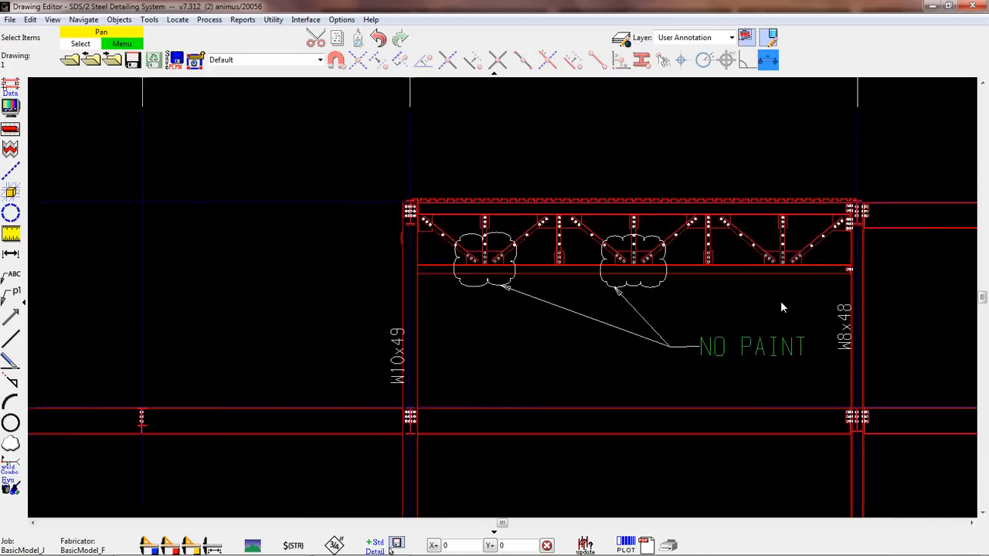
scroll(407, 382, up, 4)
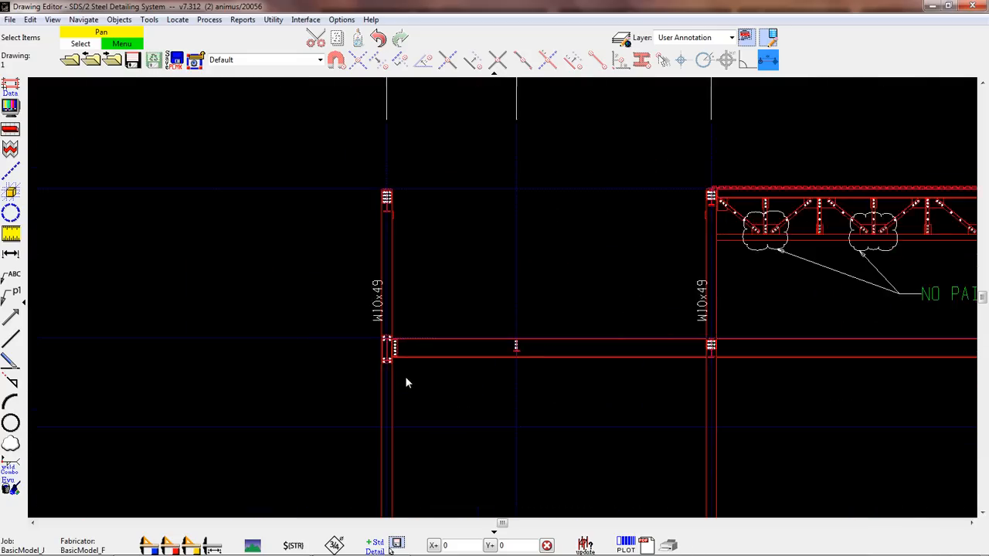
scroll(439, 397, up, 4)
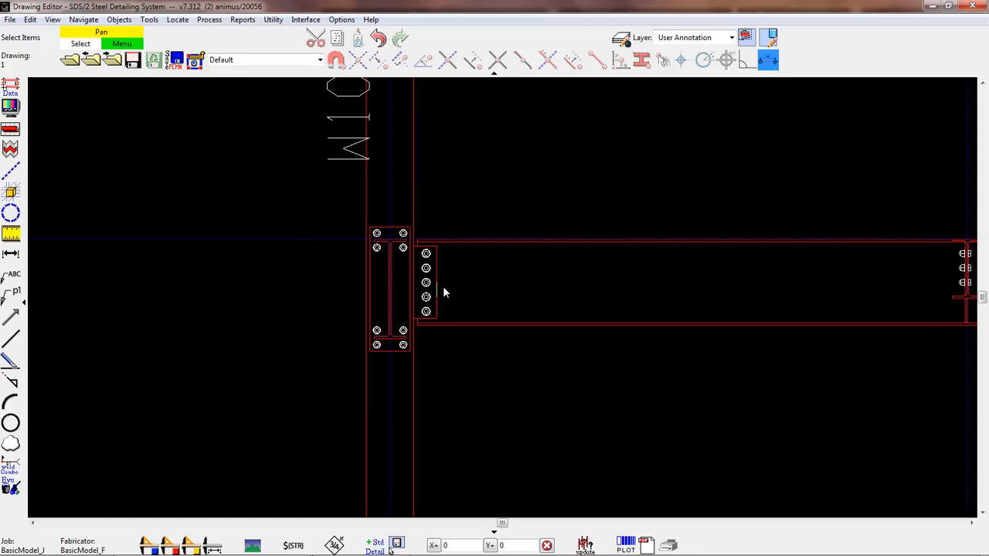
scroll(510, 359, up, 2)
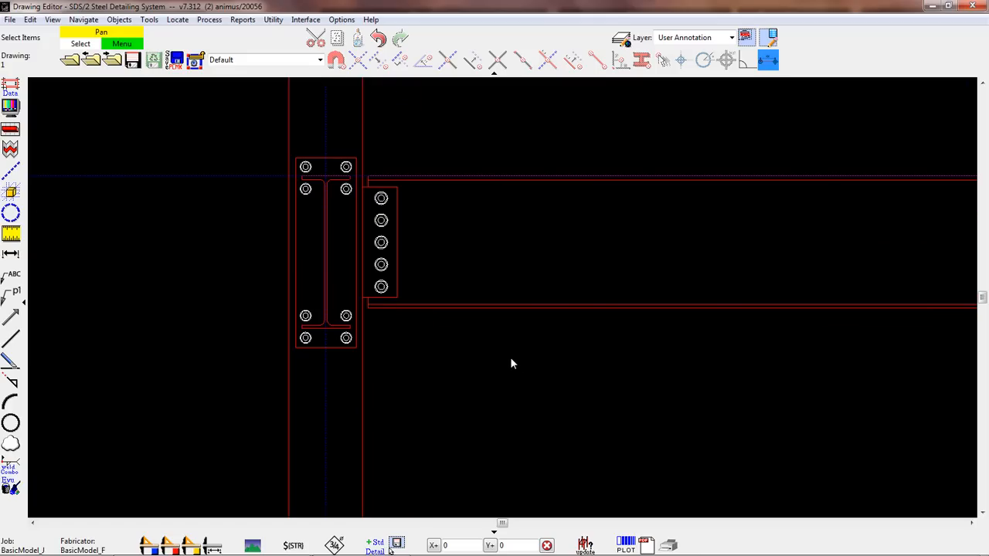
mouse_move(529, 376)
middle_down()
mouse_move(469, 386)
mouse_move(429, 366)
middle_up()
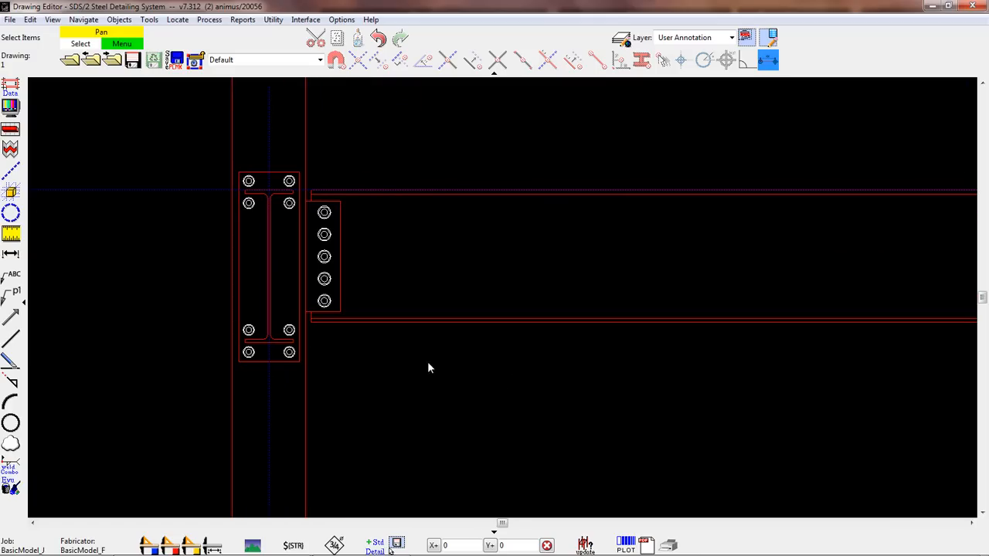
click(114, 20)
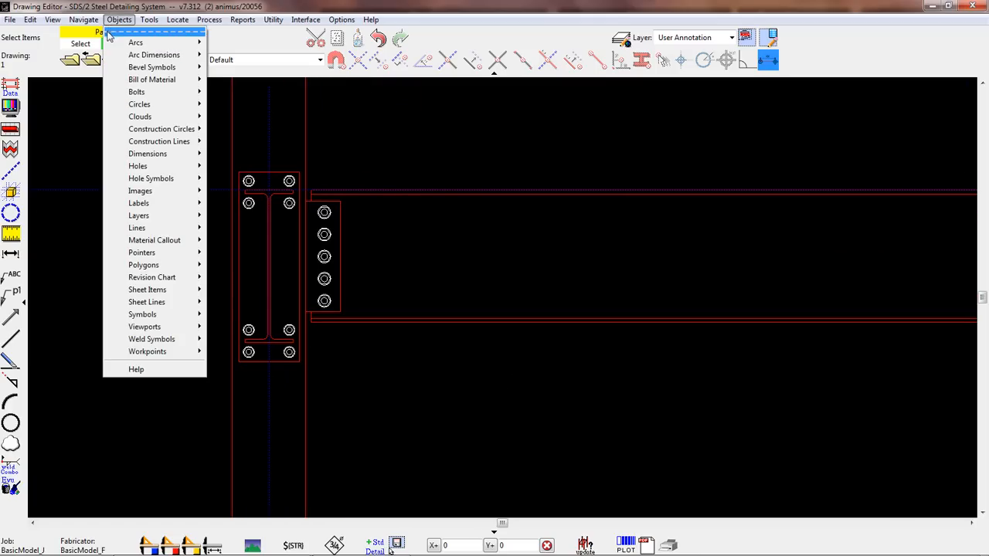
mouse_move(170, 240)
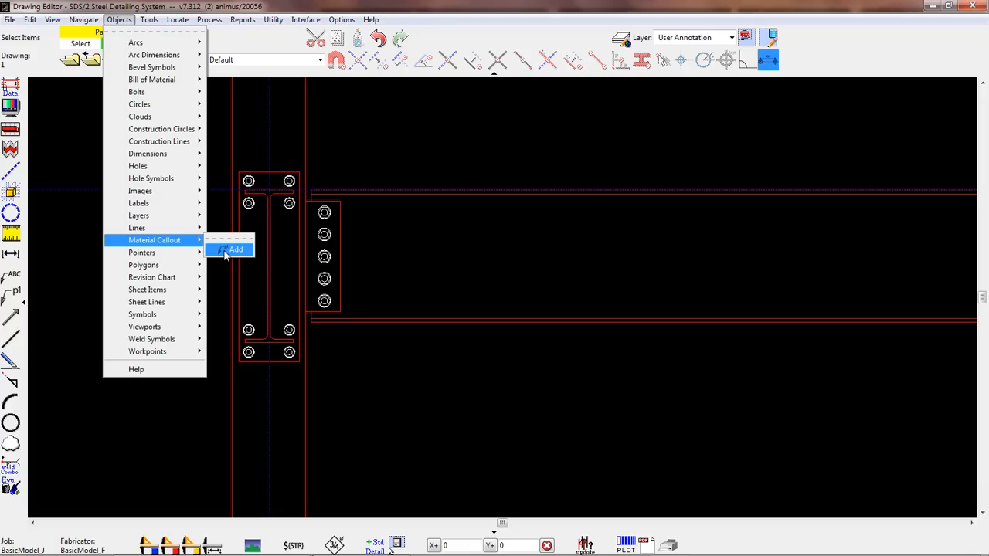
click(225, 251)
scroll(72, 370, down, 2)
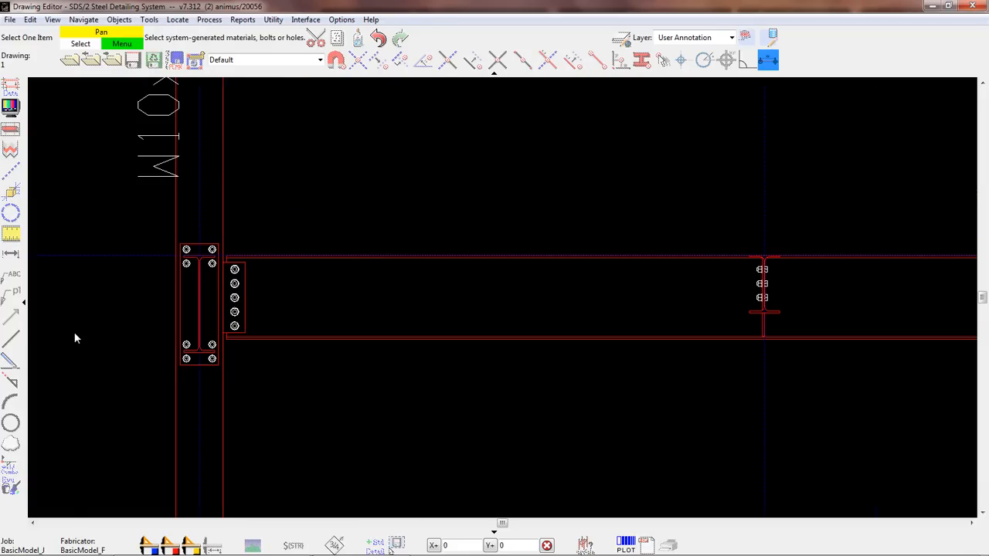
scroll(73, 332, up, 1)
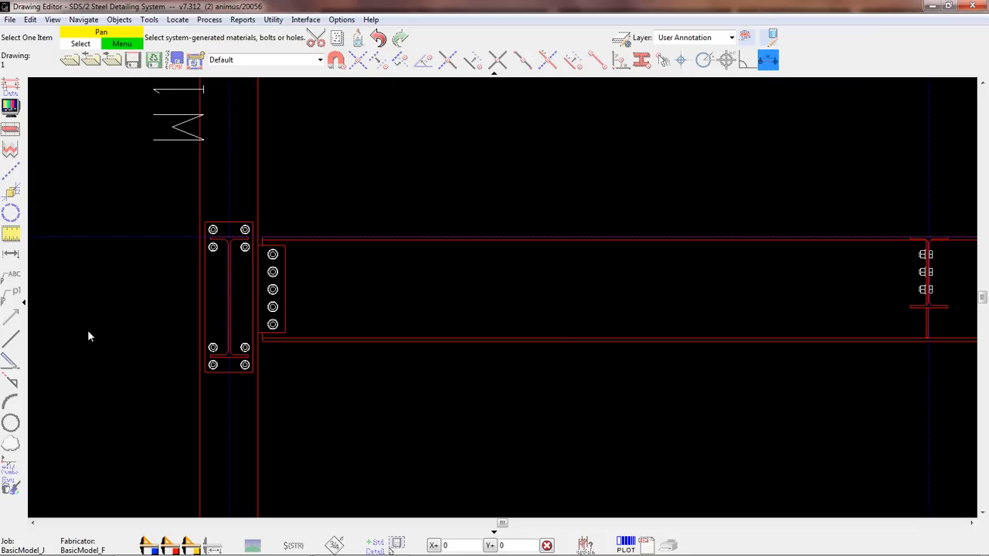
scroll(291, 213, up, 2)
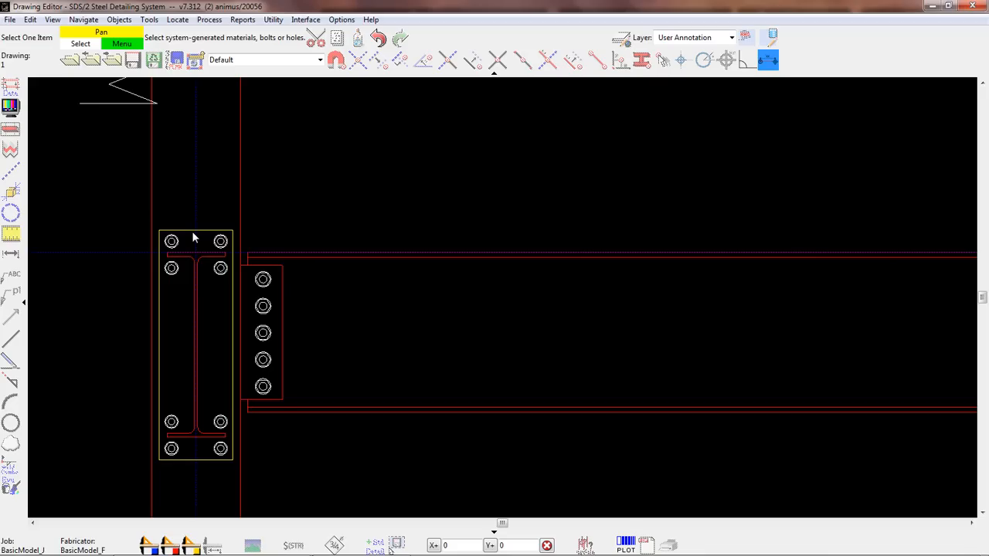
click(190, 232)
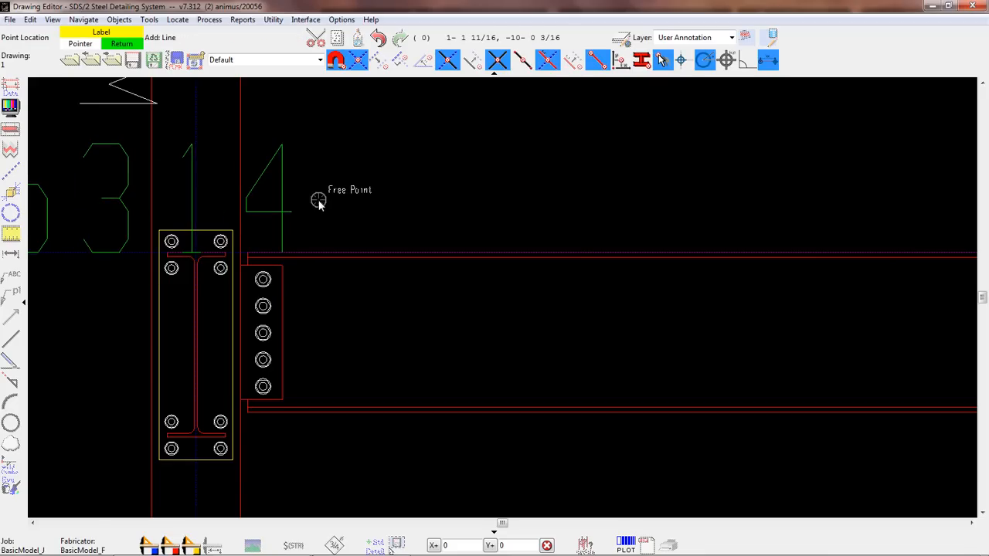
- Place the callout's pointer head on the plate's upper right corner and run the pointer up and right to the label location above the beam
scroll(403, 224, down, 4)
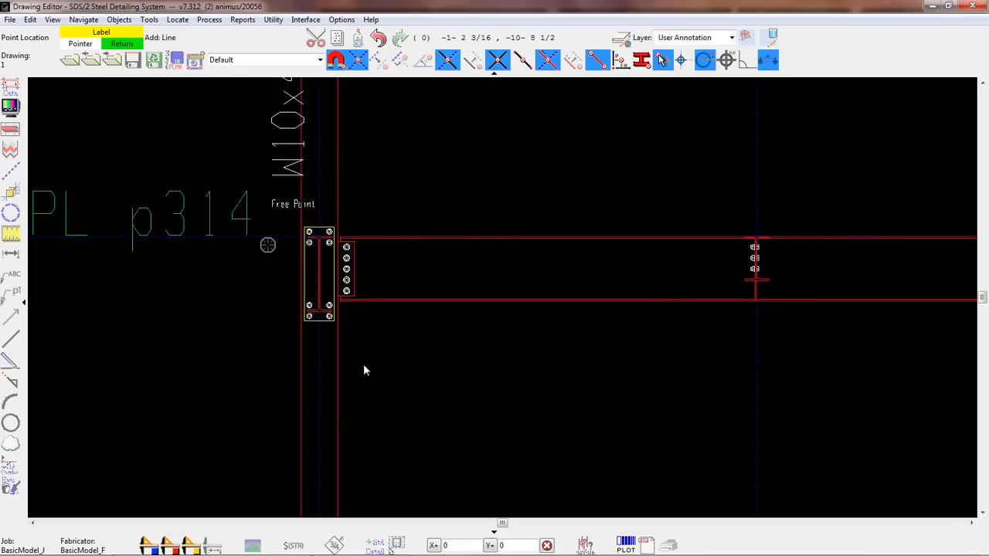
scroll(396, 213, up, 4)
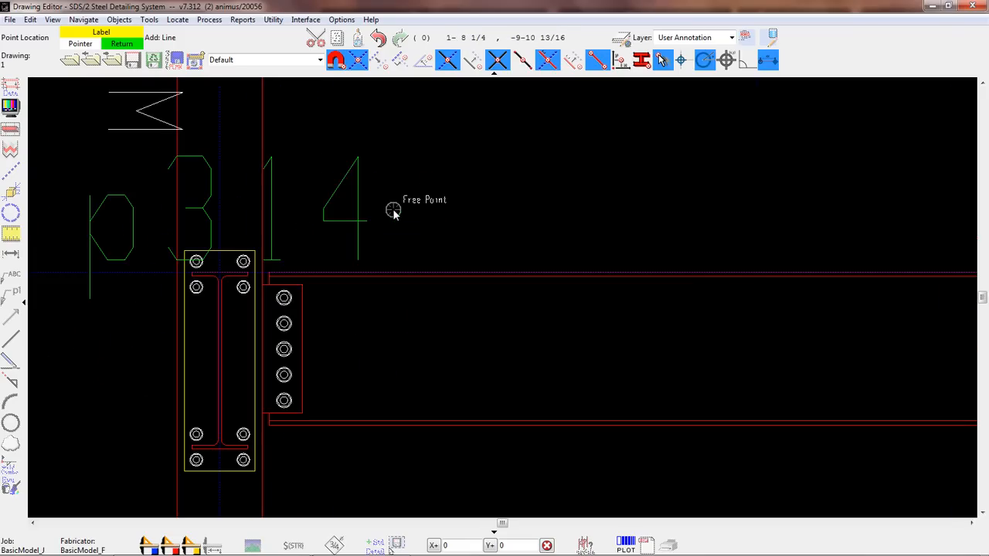
click(256, 254)
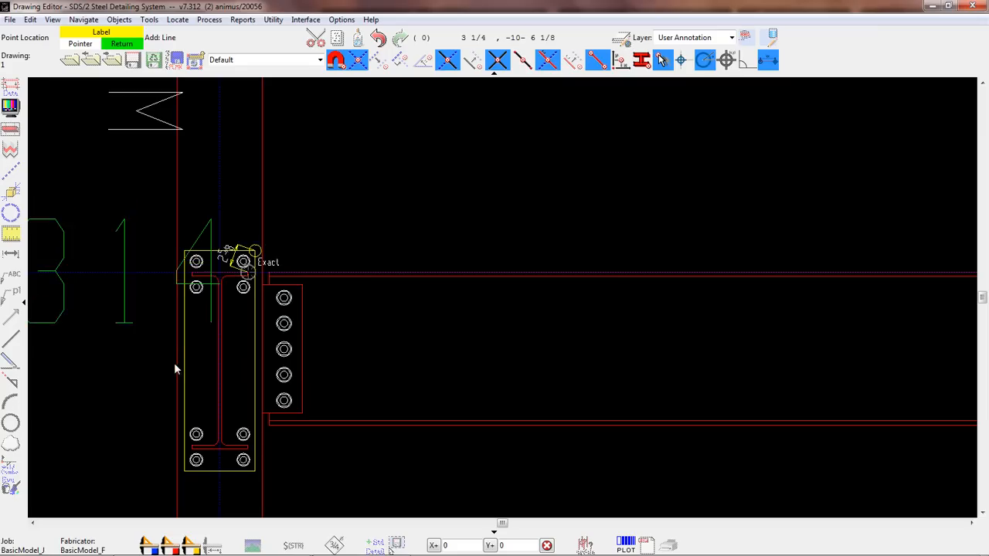
scroll(176, 366, down, 3)
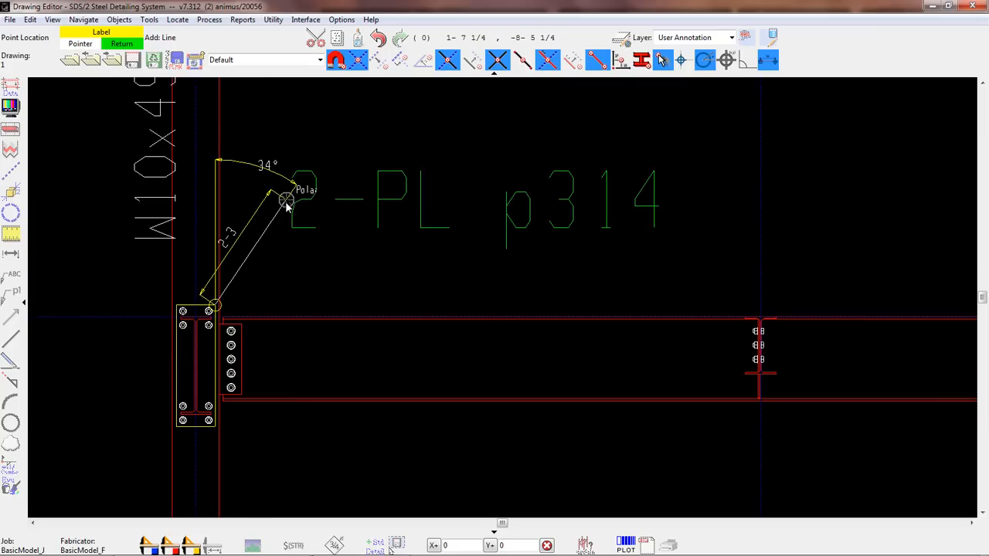
click(301, 164)
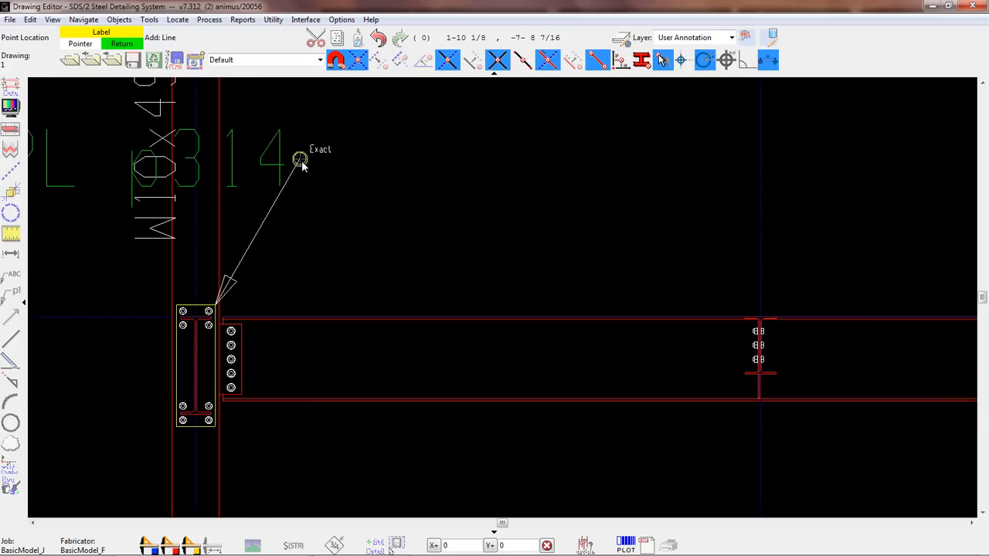
click(302, 157)
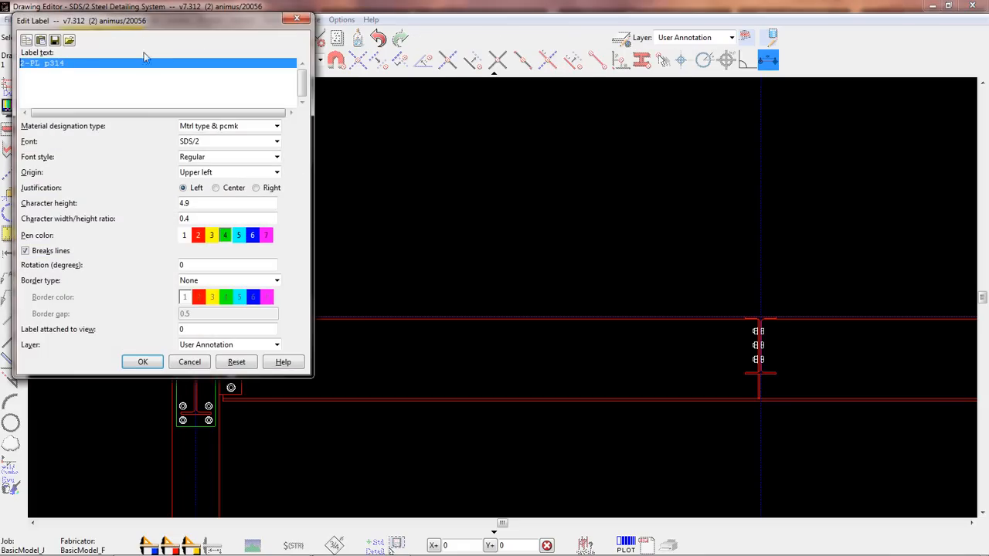
- Move the label settings clear of the callout and examine the quantity, material type and piece mark in its text
drag(174, 31, 629, 118)
click(498, 151)
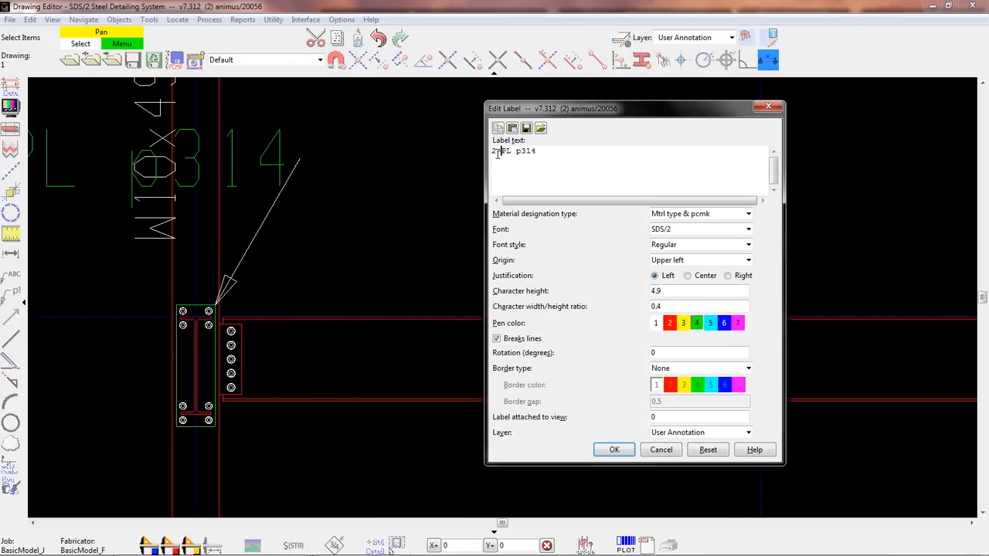
click(496, 153)
text(-)
double_click(507, 150)
double_click(529, 150)
click(615, 165)
- Compare the material designation types for the callout, set it to Mtrl type, size & pcmk and apply the label
click(747, 214)
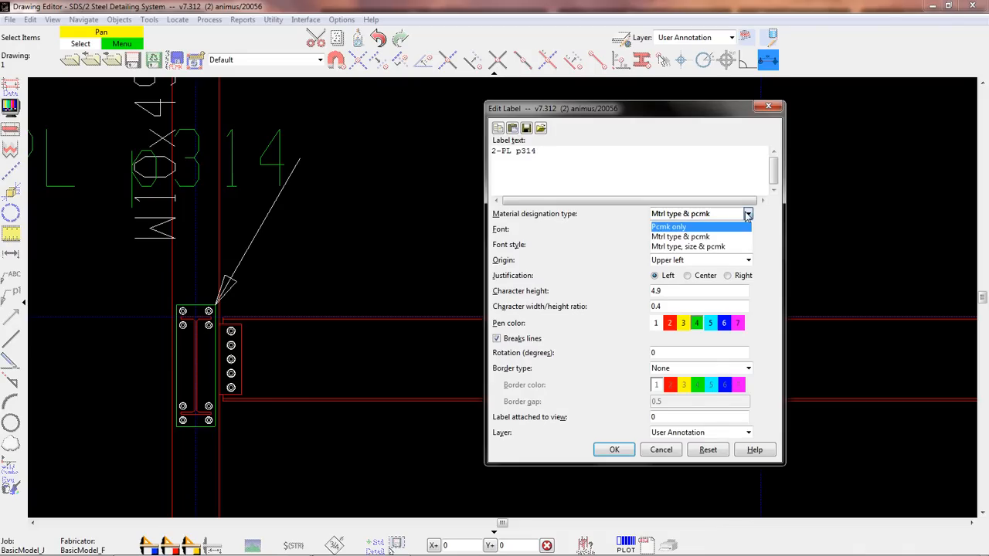
click(698, 248)
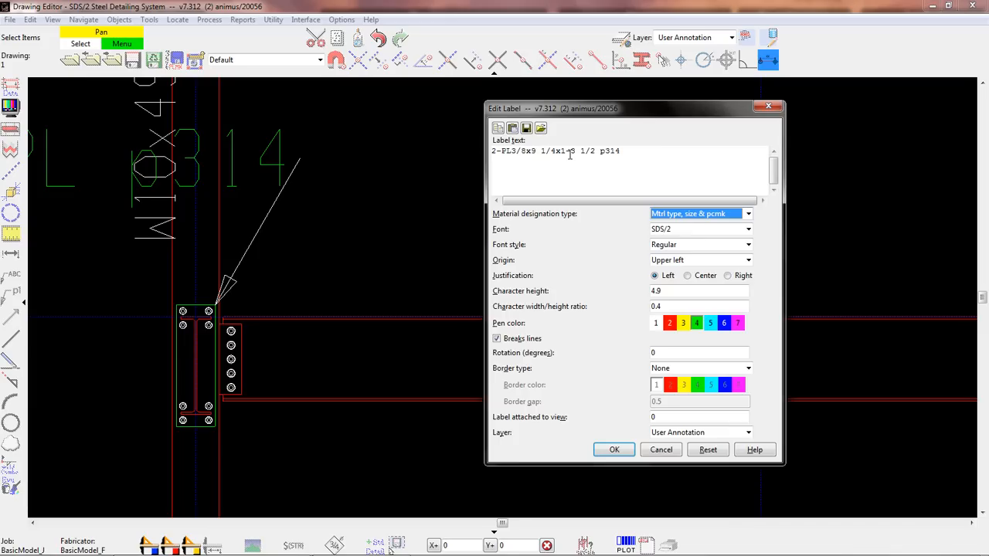
click(747, 214)
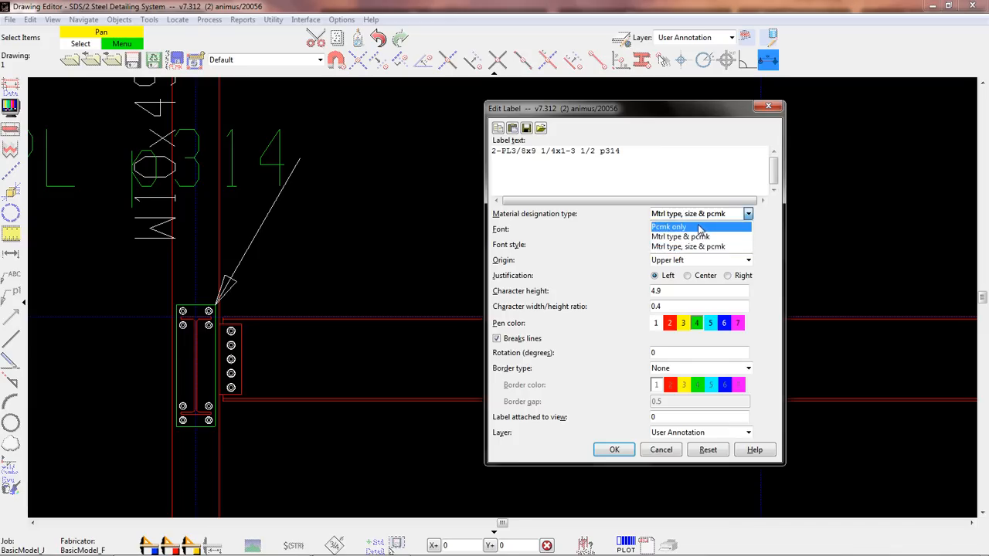
click(698, 226)
click(747, 214)
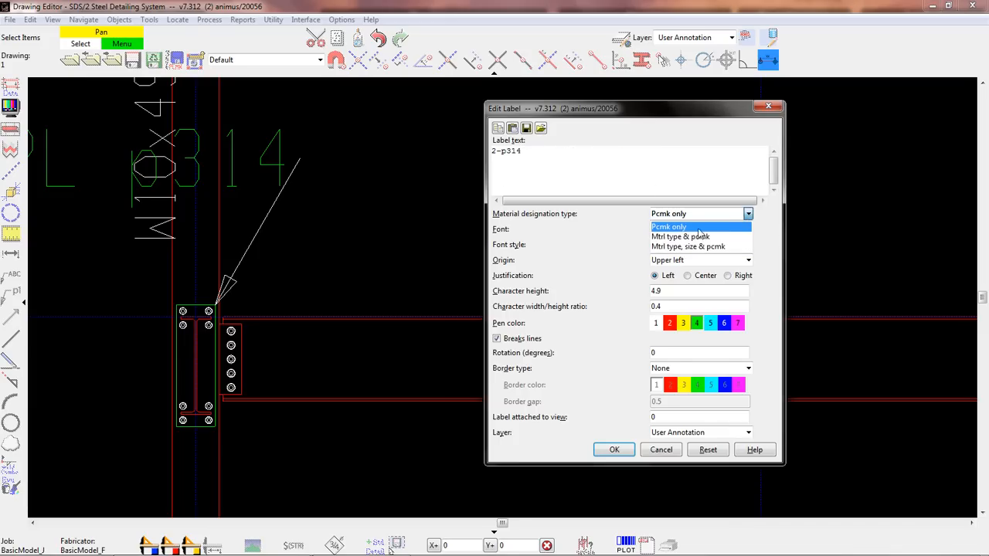
click(686, 247)
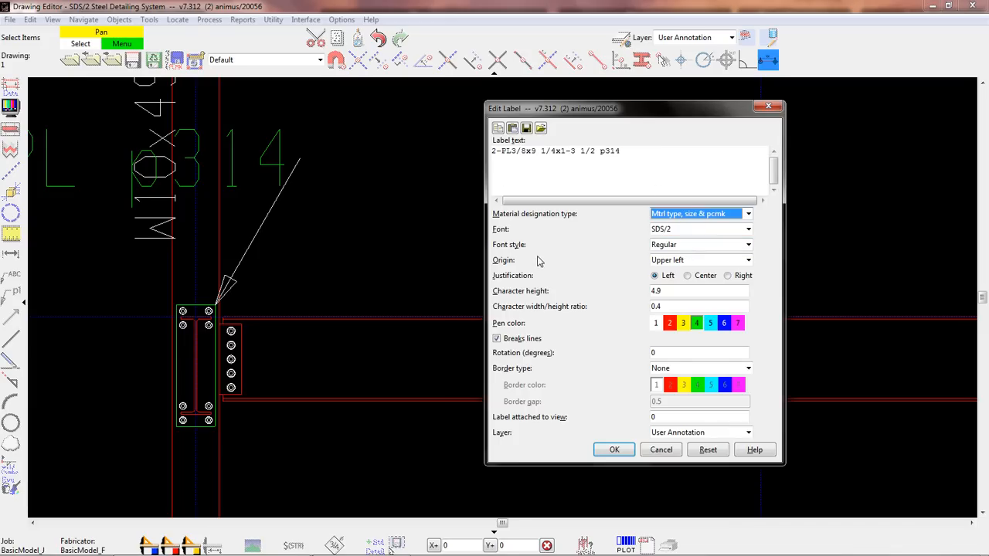
click(613, 450)
- Shift the plate callout's text slightly upward to line up with the end of its pointer
scroll(259, 286, down, 3)
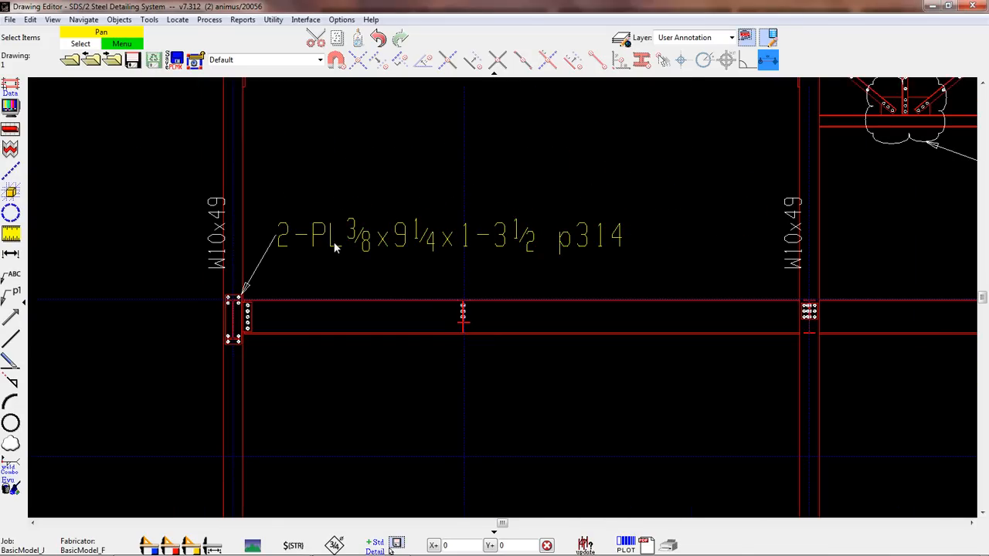
drag(328, 238, 333, 218)
scroll(335, 267, up, 3)
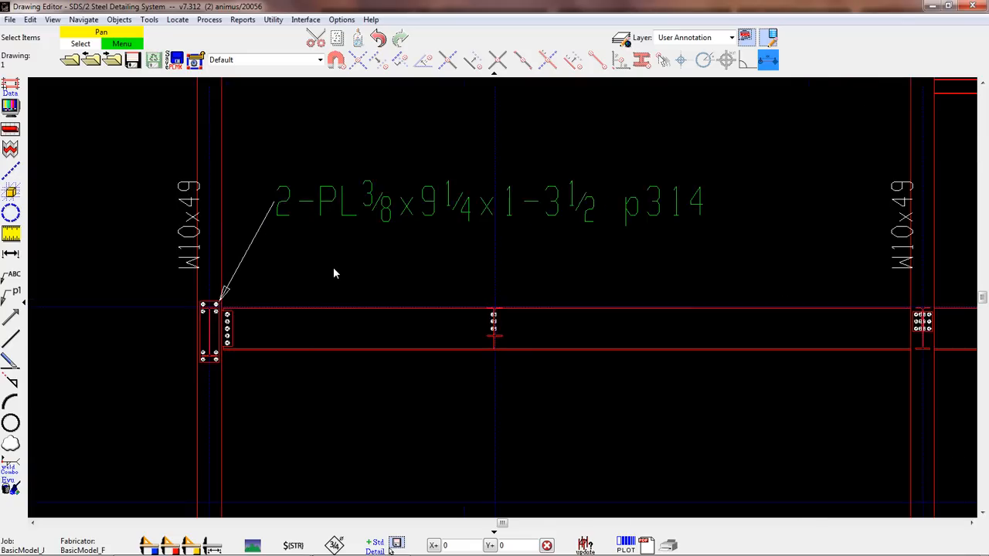
- Remove the 2- quantity prefix from the plate callout so its text reads PL3/8x9 1/4x1-3 1/2 p314
double_click(345, 195)
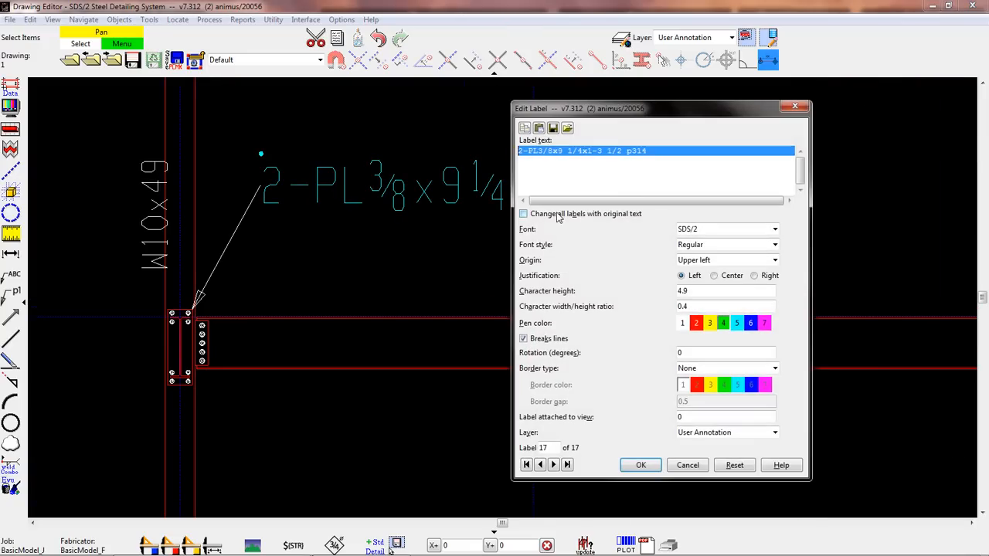
click(528, 154)
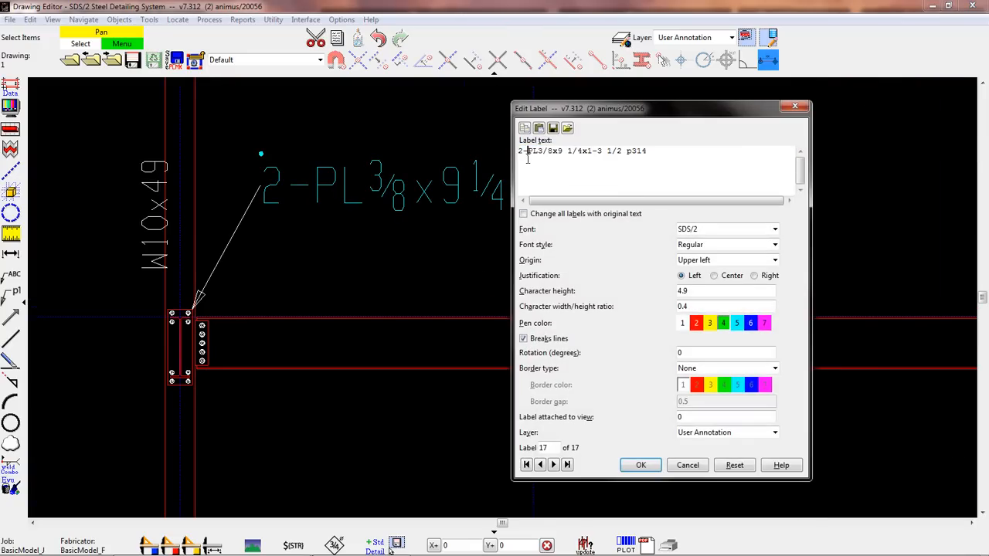
key(BackSpace)
key(BackSpace)
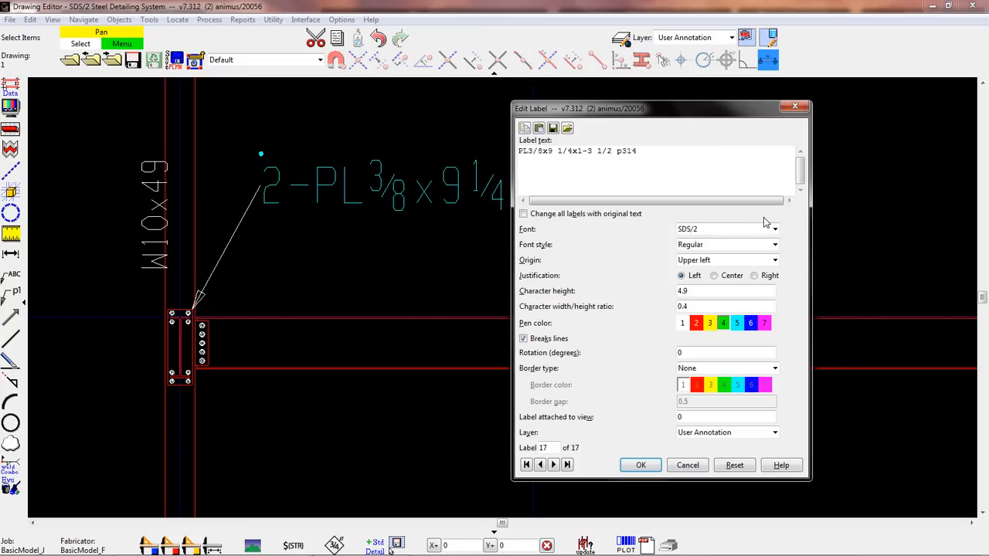
click(653, 468)
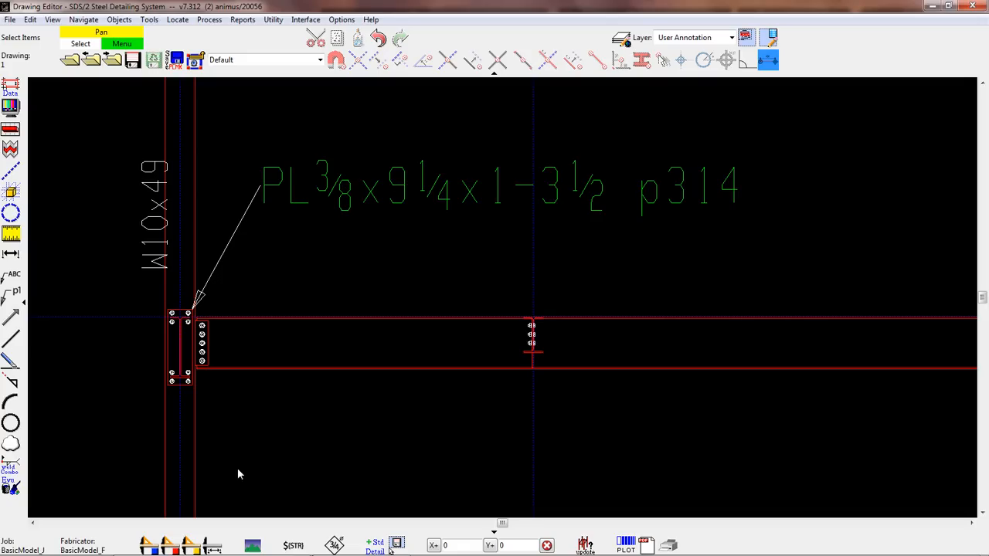
- Place a material callout on the top bolt beside the column, with a pointer about 3-6 long at 36° and a 1-3 horizontal tail
scroll(329, 439, up, 1)
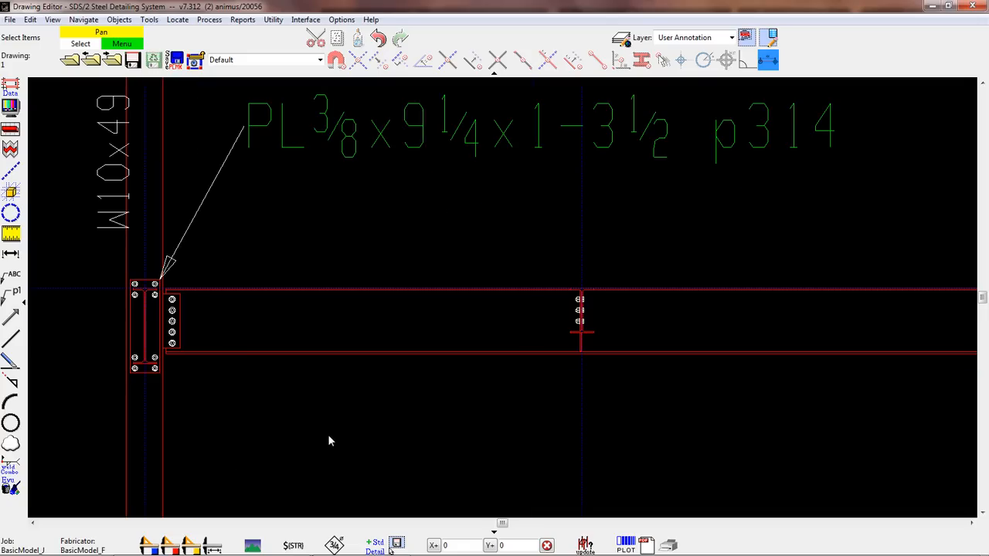
click(11, 300)
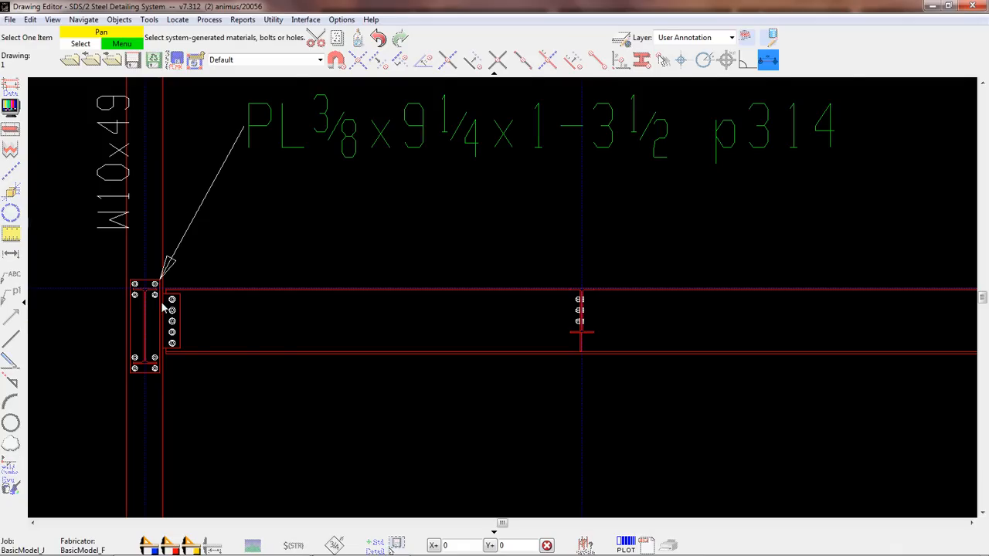
scroll(162, 301, up, 5)
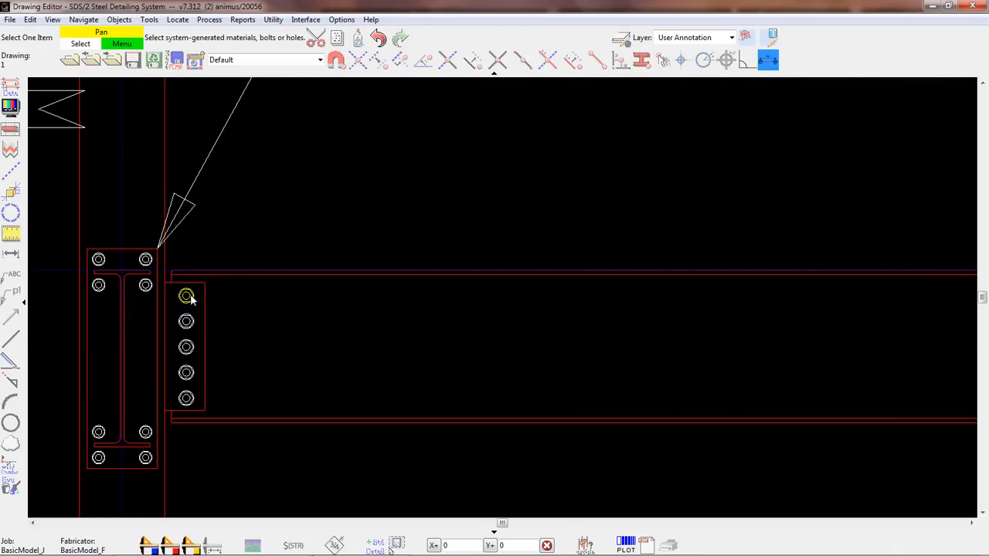
click(187, 297)
scroll(190, 295, up, 4)
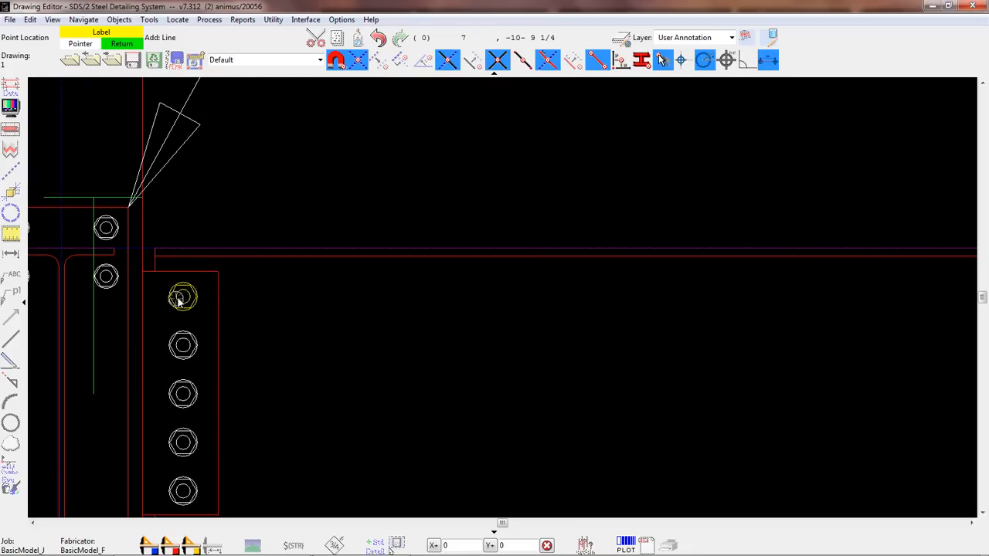
scroll(178, 300, down, 8)
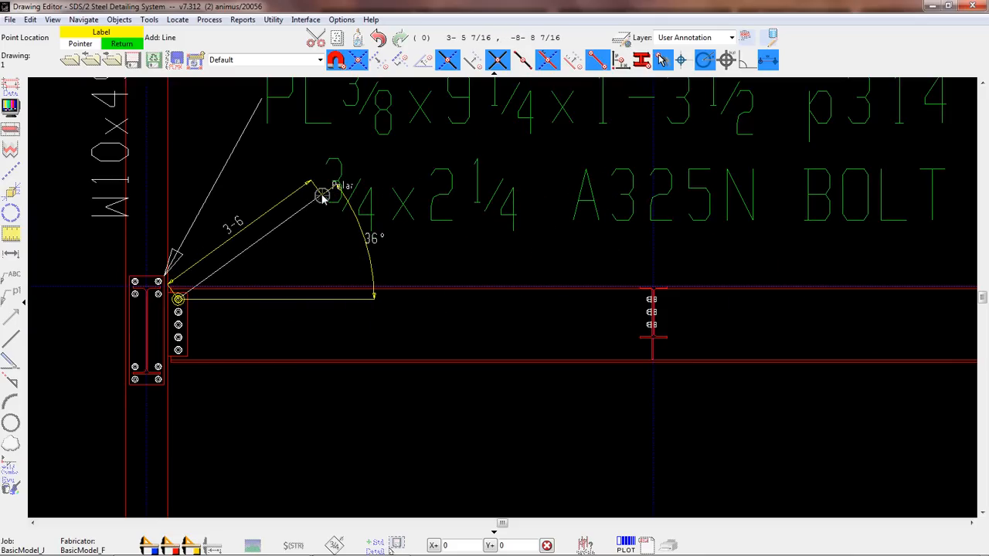
click(321, 195)
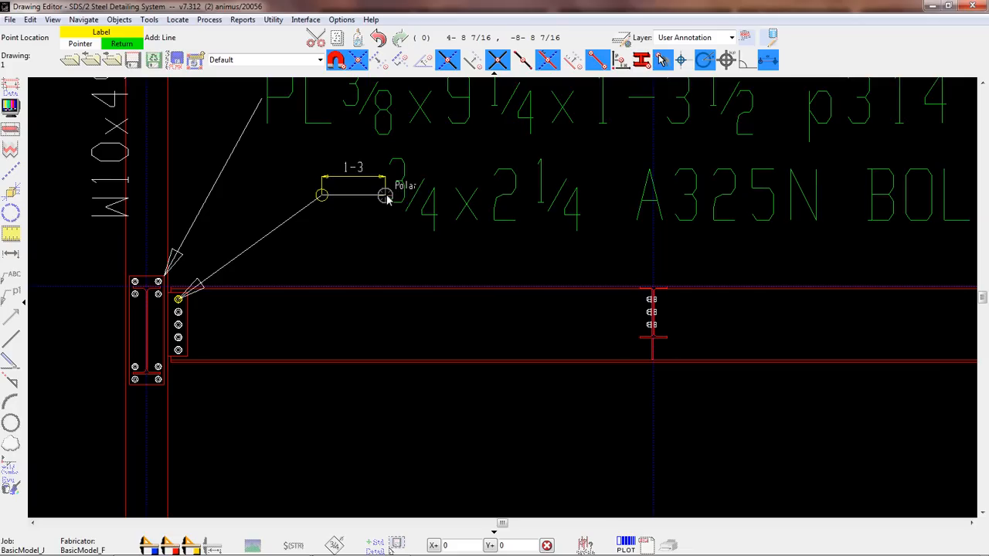
click(387, 197)
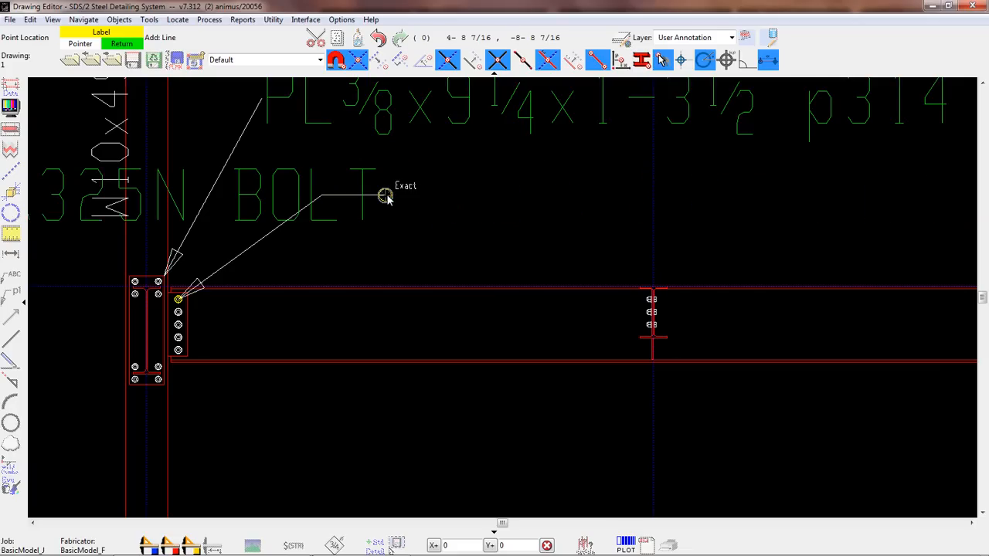
middle_click(387, 196)
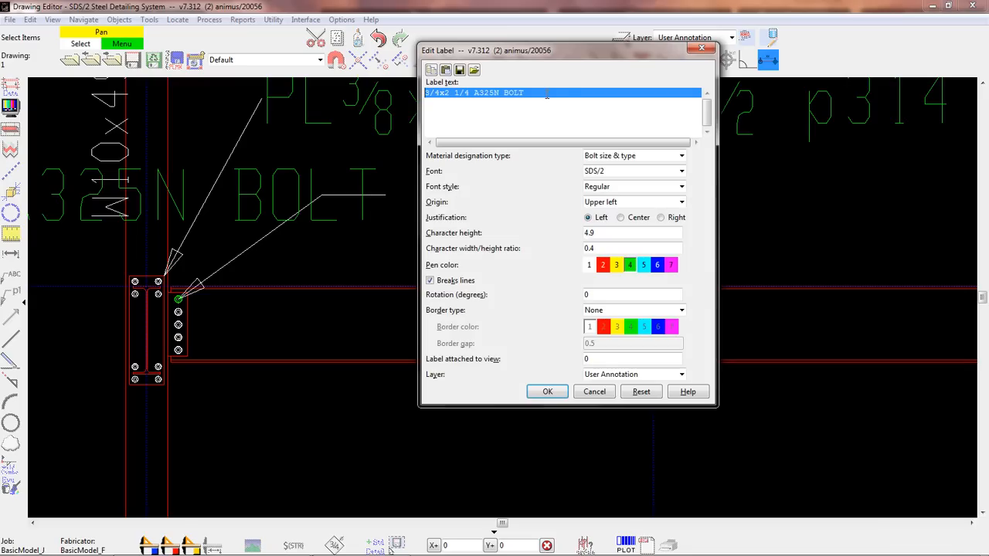
- Set the bolt callout's material designation type to Bolt size & type and apply the label 3/4x2 1/4 A325N BOLT
click(546, 94)
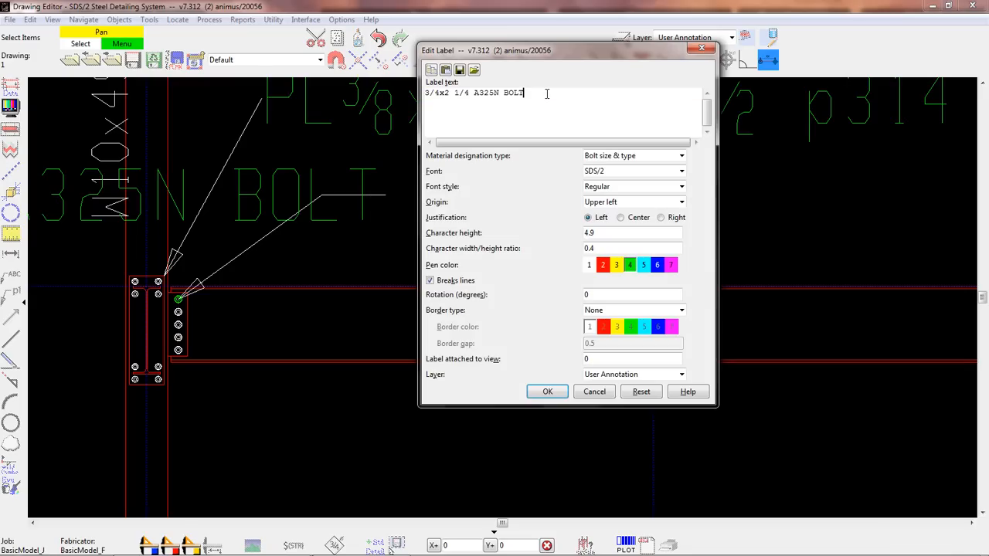
click(656, 157)
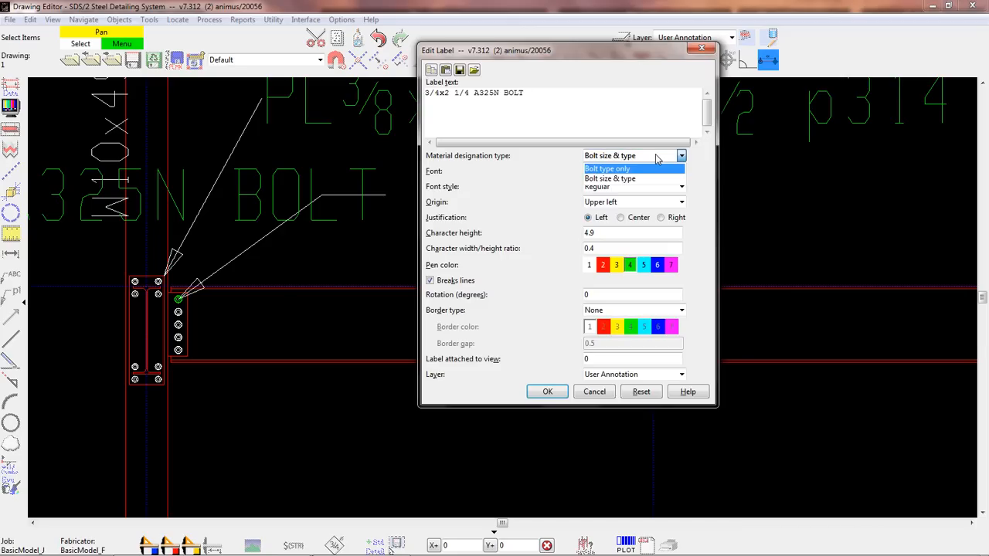
click(614, 179)
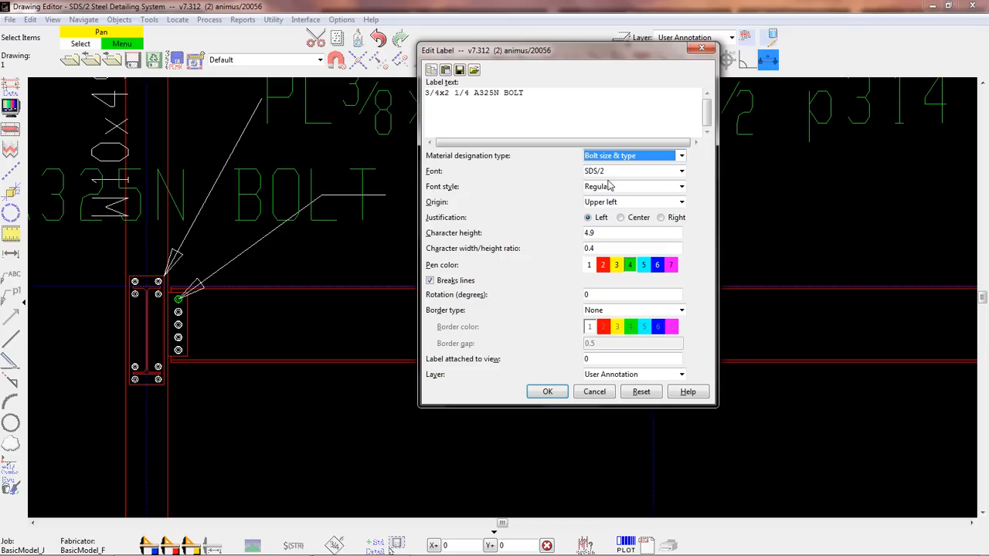
click(548, 392)
scroll(358, 235, down, 2)
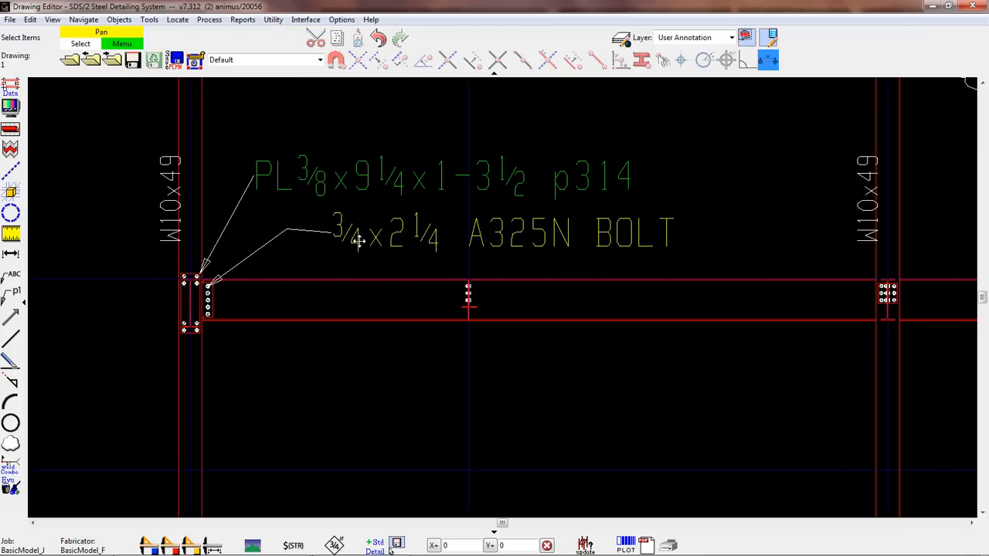
- Review the bolt callout's label settings, close them without changes, and examine the plate and bolt callouts together
double_click(357, 236)
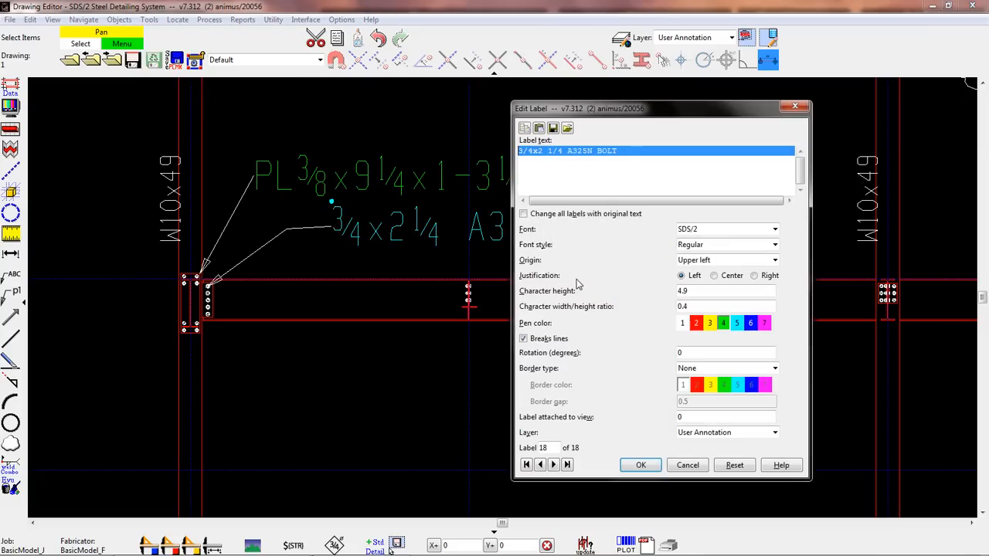
click(687, 464)
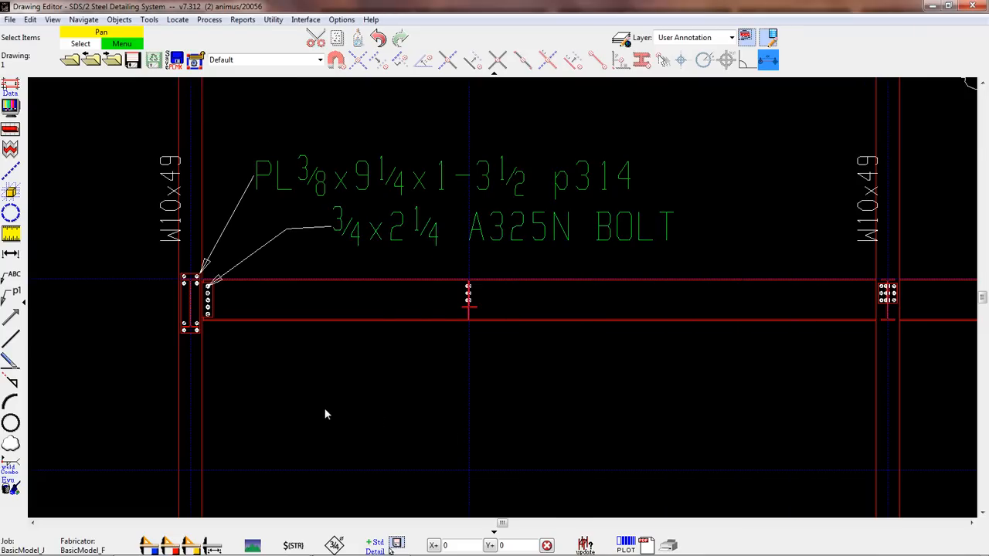
scroll(386, 415, up, 3)
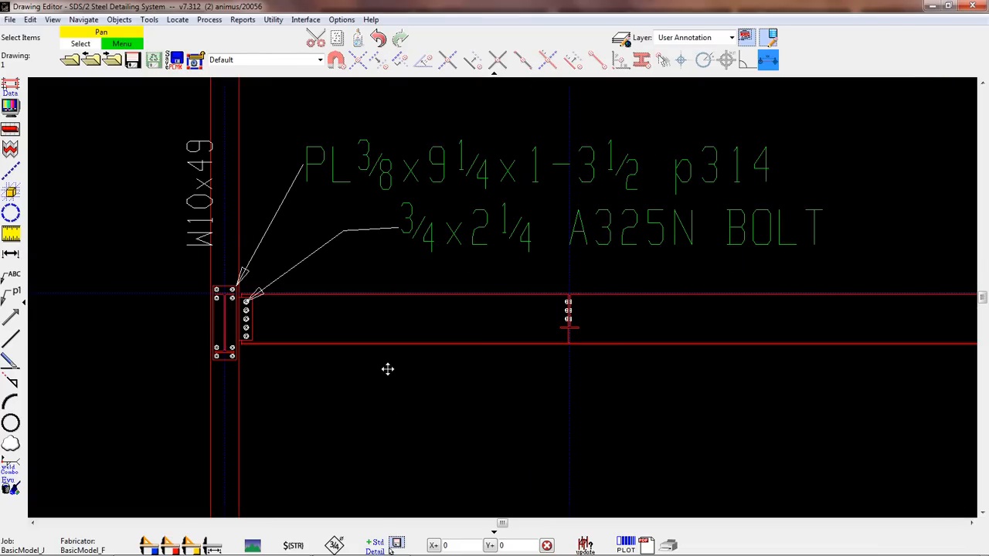
middle_drag(389, 361, 387, 399)
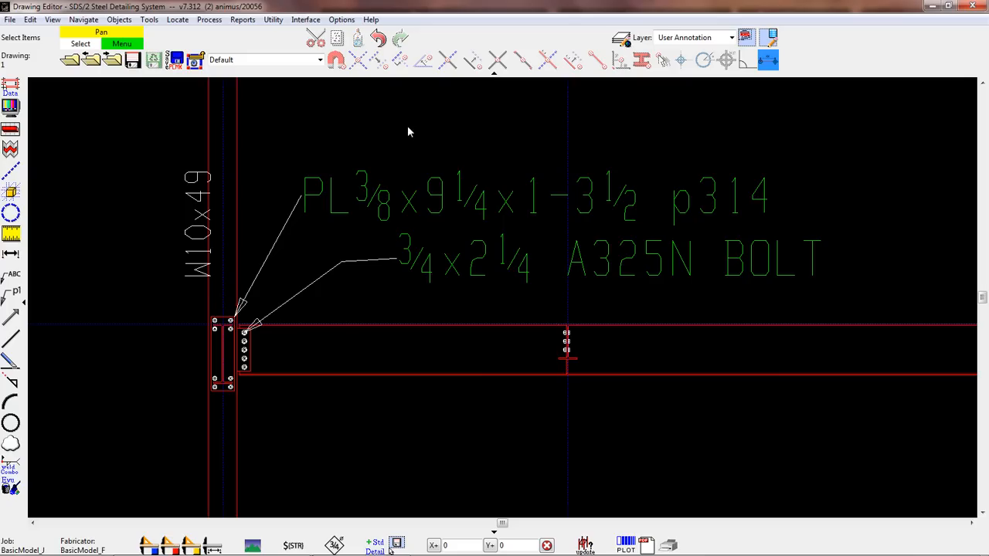
middle_drag(383, 129, 364, 131)
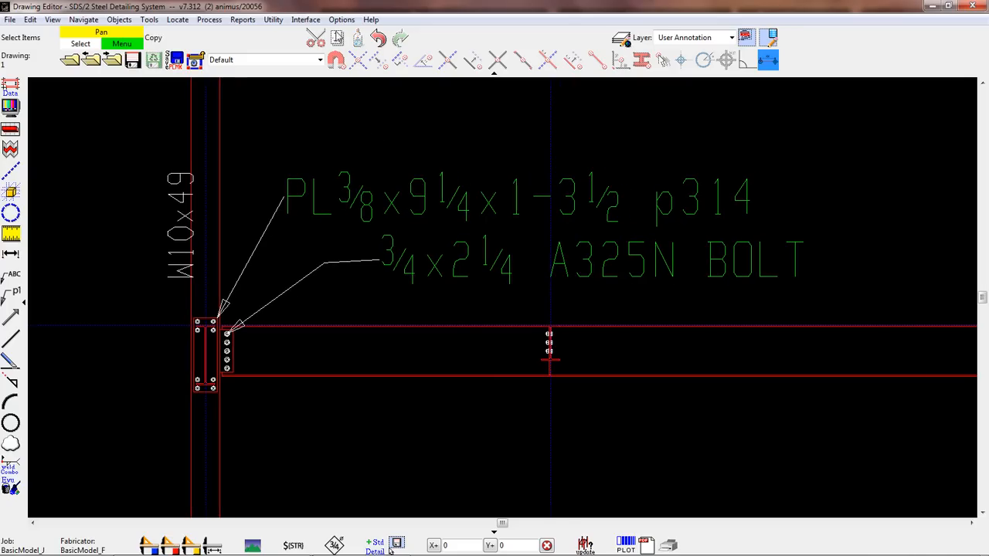
- Review the default material and bolt callout designations in the fabricator's submaterial piecemarking options, accept them unchanged, and show the whole elevation
click(340, 20)
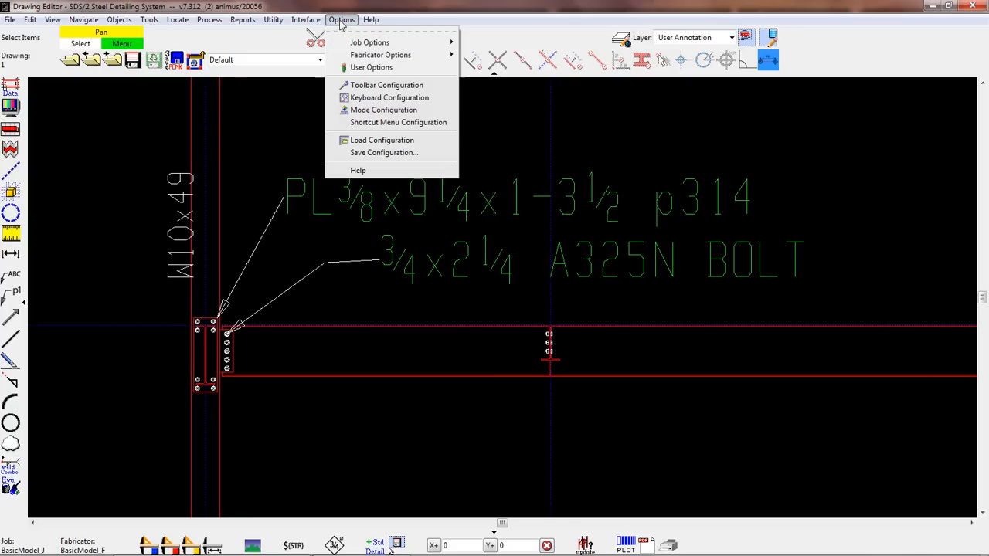
mouse_move(359, 55)
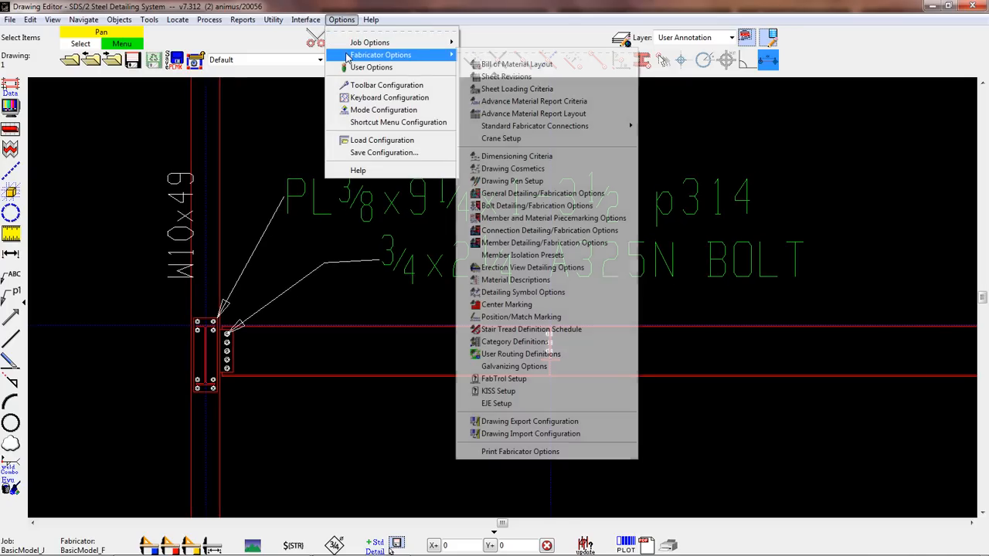
click(525, 220)
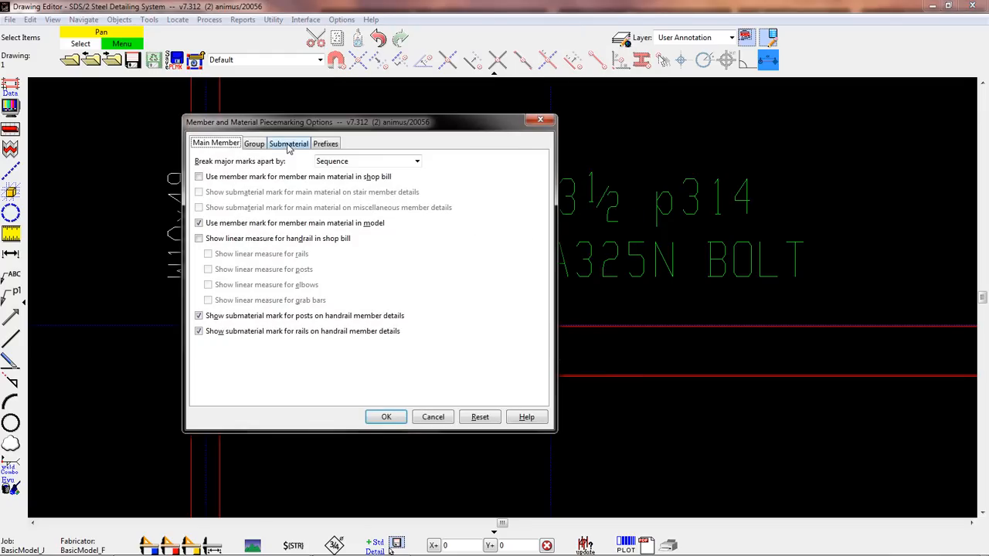
click(288, 145)
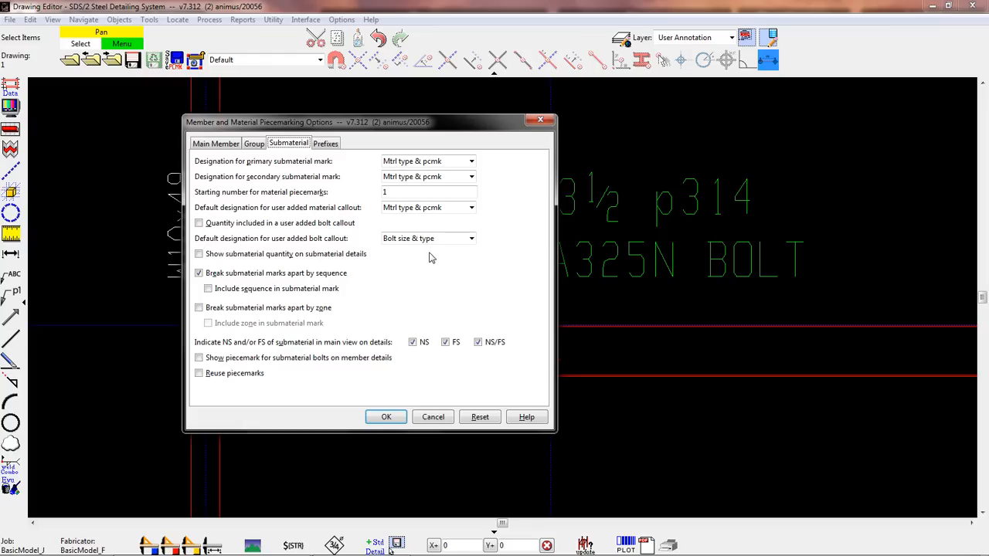
click(386, 417)
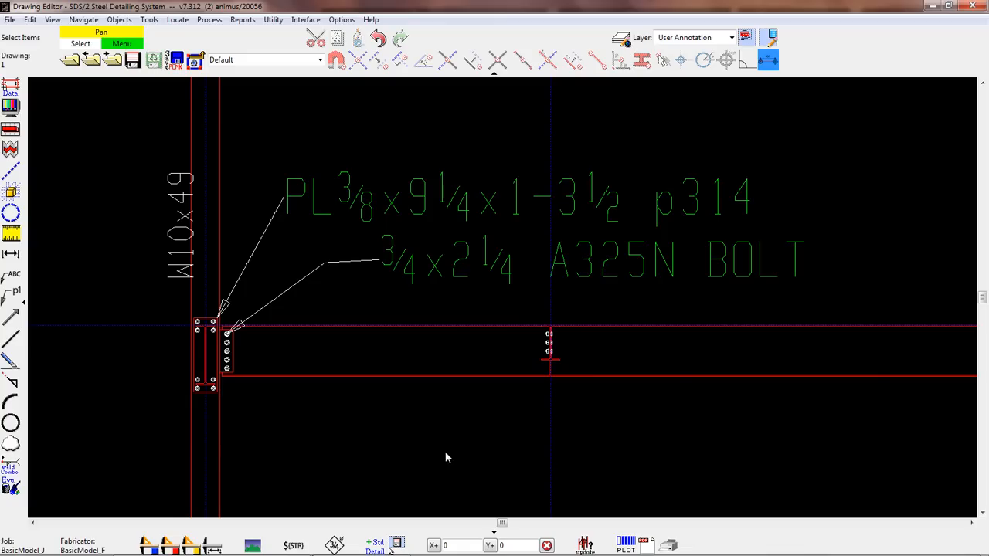
right_click(379, 415)
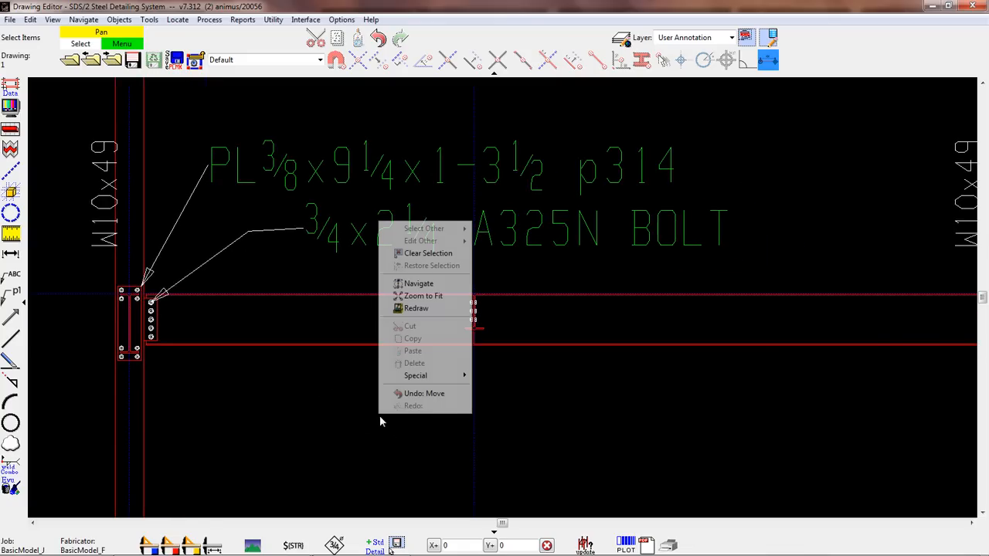
click(419, 294)
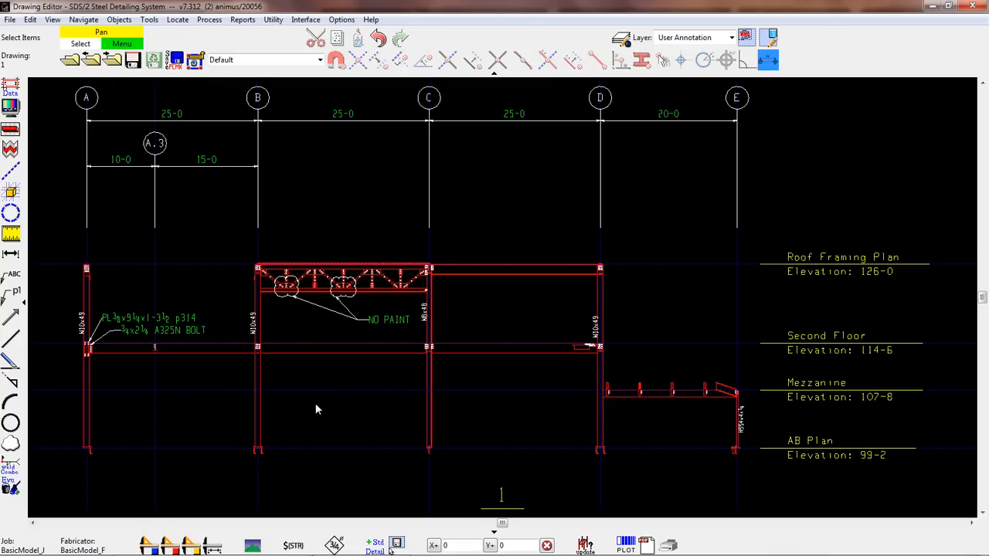